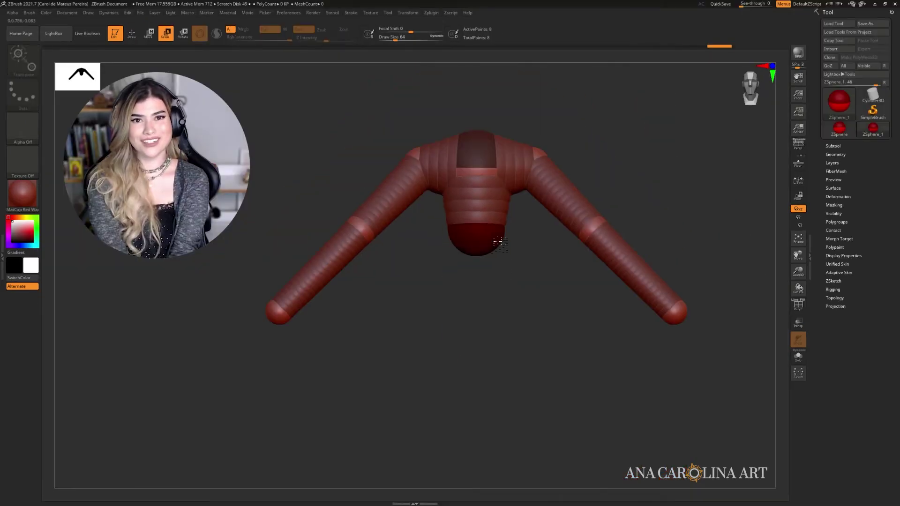
Extend the torso down into a waist and pelvis and form a mirrored pair of thighs.
left_click_drag(530, 304, 538, 337)
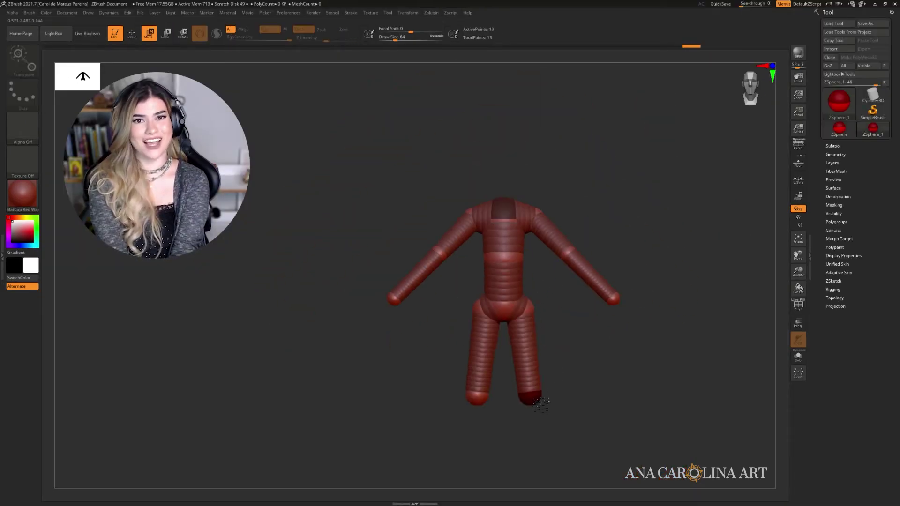
left_click_drag(540, 403, 522, 350, "alt")
left_click_drag(586, 403, 539, 413)
Add ZSpheres at the ends of the thighs and move them down to form the lower legs and feet.
key("q")
left_click(506, 324)
key("w")
left_click_drag(508, 326, 508, 407)
left_click_drag(549, 356, 548, 304)
key("q")
left_click(504, 408)
mouse_move(525, 422)
left_mouse_down("shift")
mouse_move(544, 444)
mouse_move(542, 422)
left_mouse_up("shift")
key("w")
left_click_drag(604, 290, 574, 290, "shift")
left_click_drag(575, 268, 526, 281, "alt")
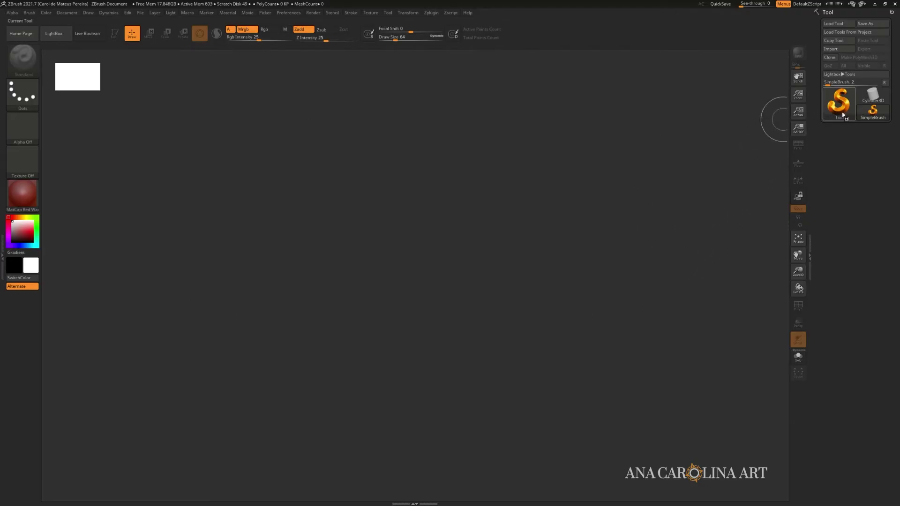
Draw a large ZSphere on the empty canvas and switch it to Edit mode.
left_click(844, 113)
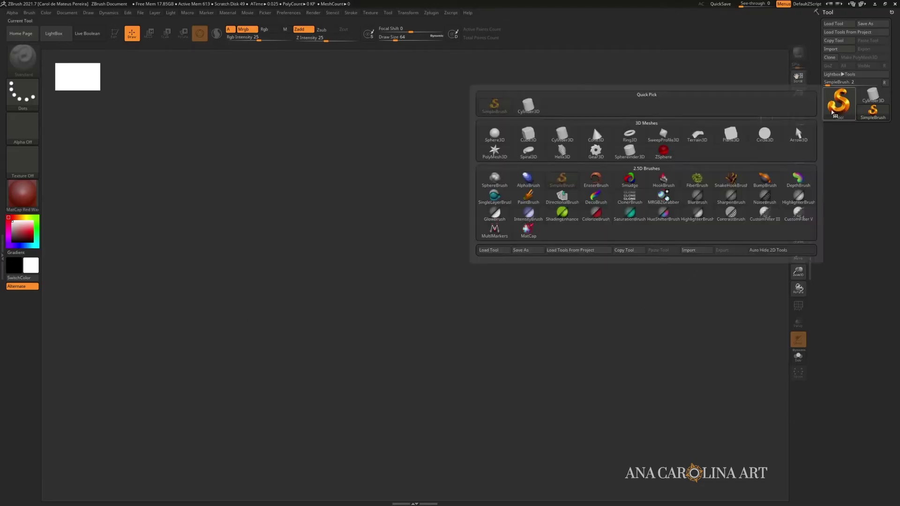
left_click(663, 153)
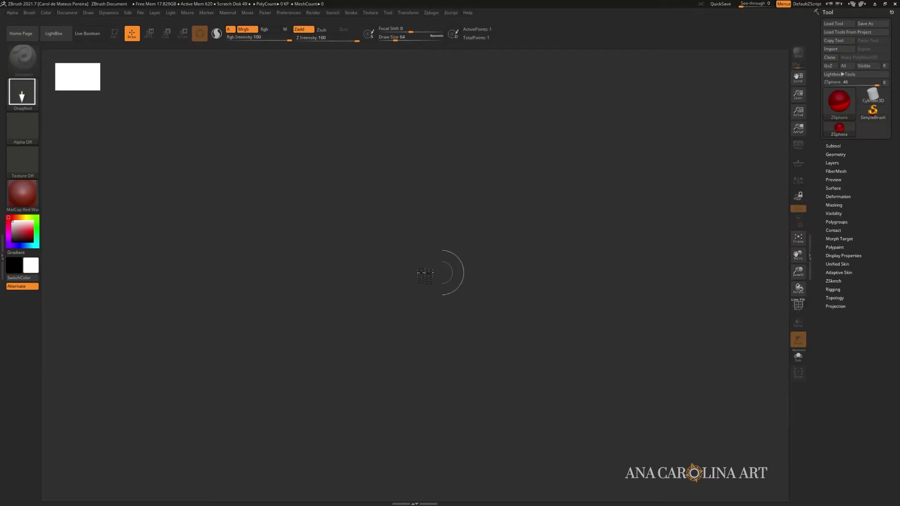
left_click_drag(452, 205, 466, 412)
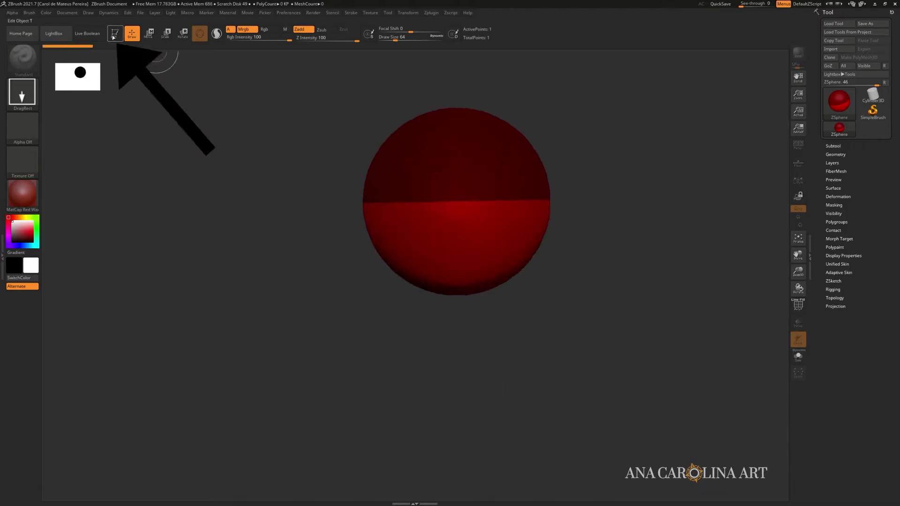
key("t")
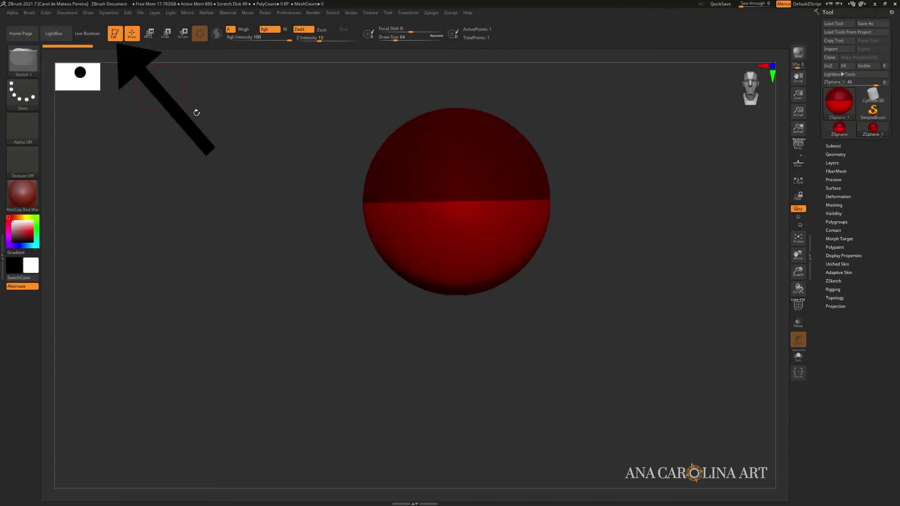
Examine the single ZSphere from several angles and distances, finishing with a straight front view.
left_click_drag(633, 155, 624, 206, "alt")
mouse_move(623, 206)
left_mouse_down()
mouse_move(611, 202)
mouse_move(651, 243)
left_mouse_up()
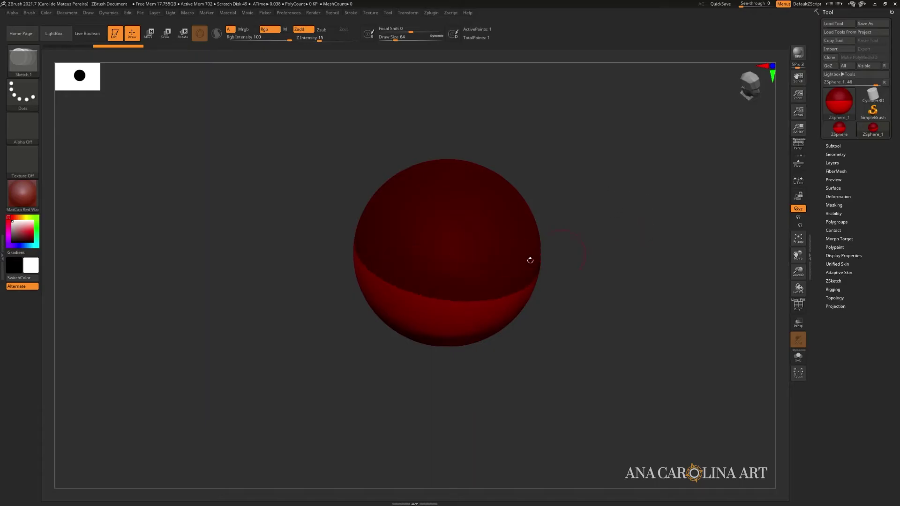
mouse_move(496, 248)
left_mouse_down()
mouse_move(555, 302)
mouse_move(530, 251)
mouse_move(537, 260)
mouse_move(569, 241)
mouse_move(589, 271)
mouse_move(573, 281)
mouse_move(581, 282)
mouse_move(546, 262)
left_mouse_up()
key("ctrl+z")
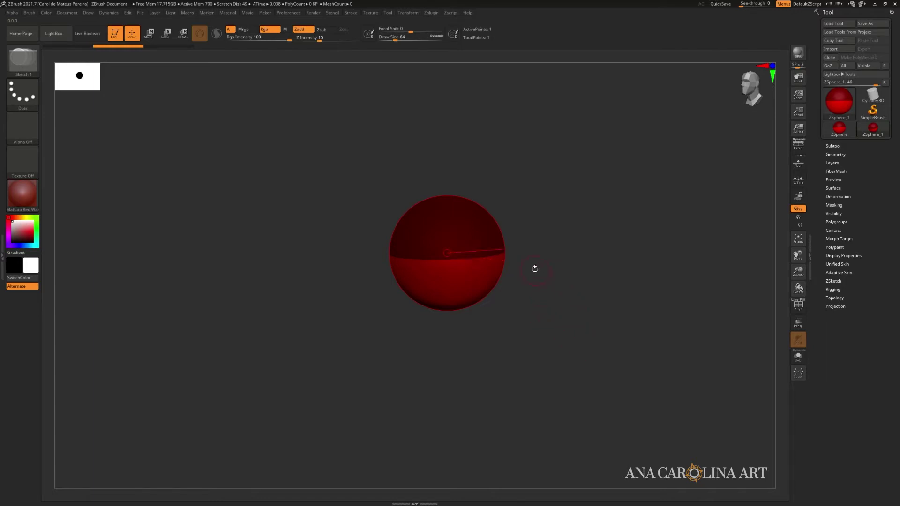
left_click_drag(488, 212, 506, 261)
right_click_drag(500, 241, 527, 257, "ctrl")
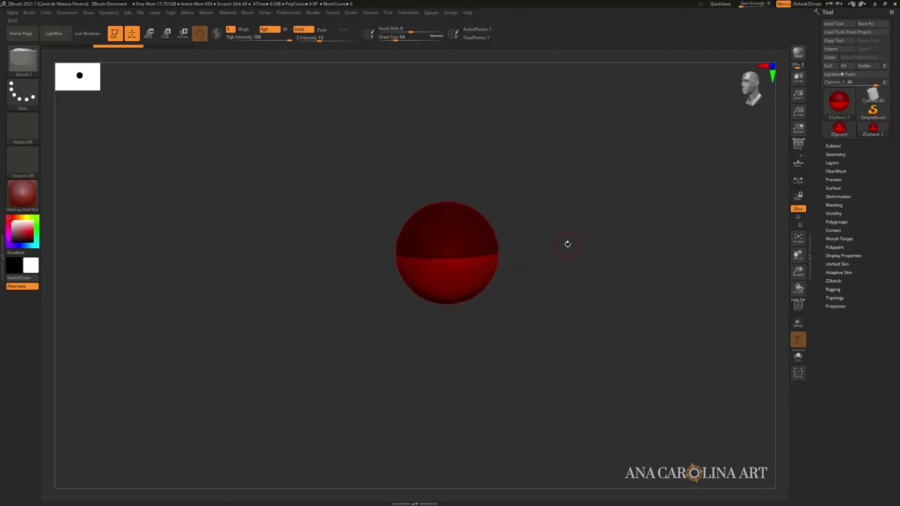
left_click_drag(569, 247, 576, 253, "shift")
mouse_move(576, 253)
right_mouse_down("ctrl")
mouse_move(573, 241)
mouse_move(563, 263)
right_mouse_up("ctrl")
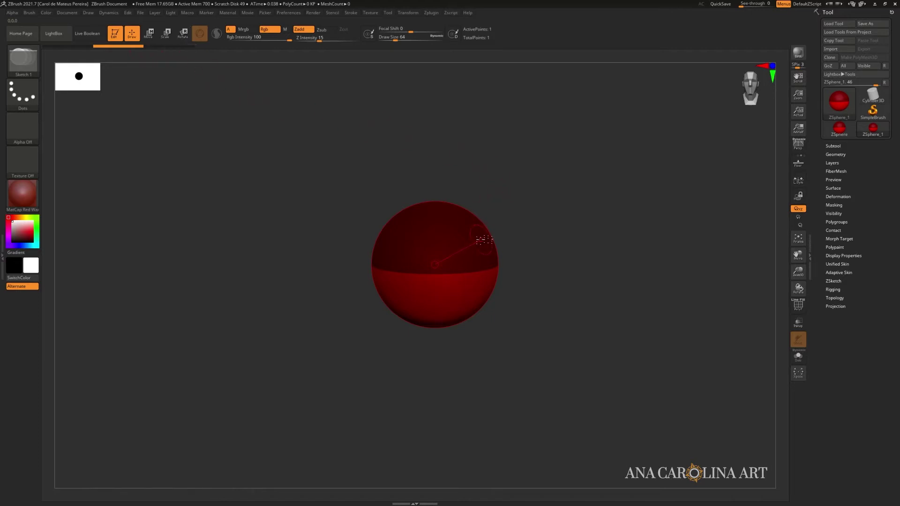
mouse_move(481, 233)
left_mouse_down()
mouse_move(507, 241)
mouse_move(527, 234)
mouse_move(534, 244)
left_mouse_up()
left_click_drag(543, 204, 551, 238)
key("ctrl+z")
key("ctrl+z")
key("ctrl+z")
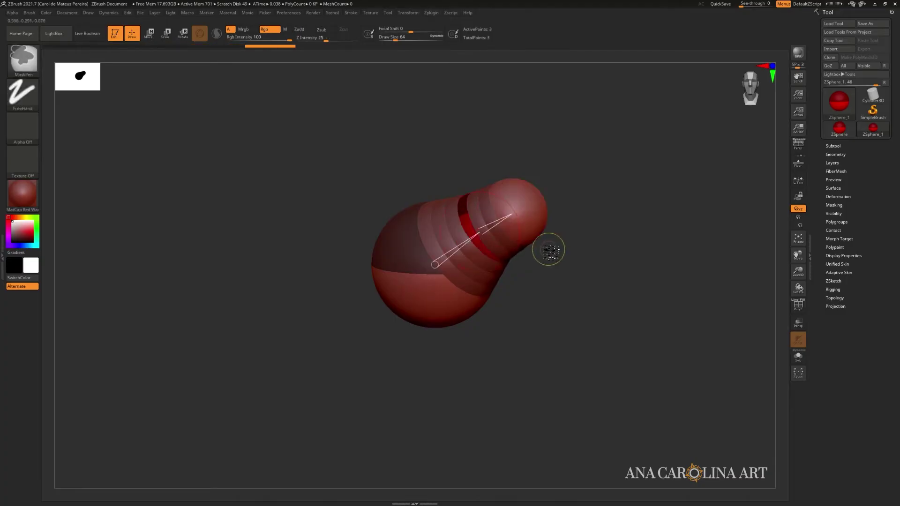
mouse_move(480, 233)
left_mouse_down()
mouse_move(510, 286)
mouse_move(513, 275)
left_mouse_up()
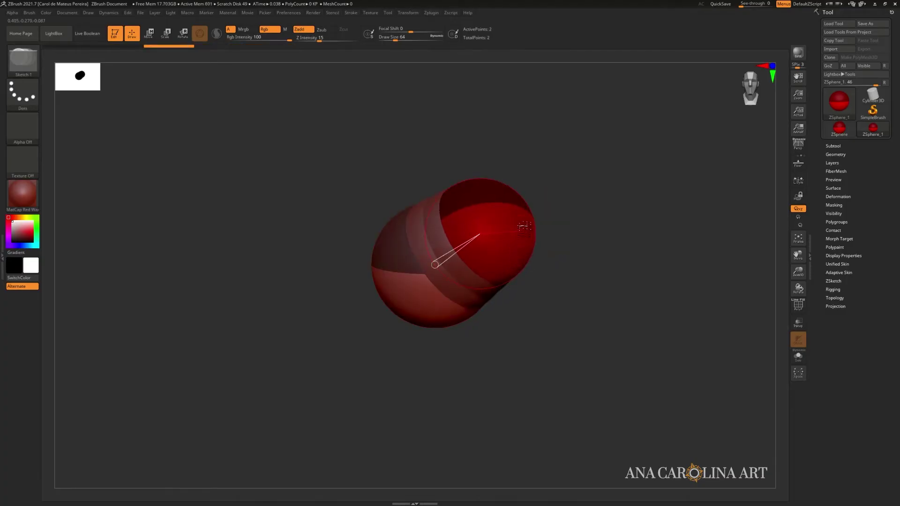
key("ctrl+z")
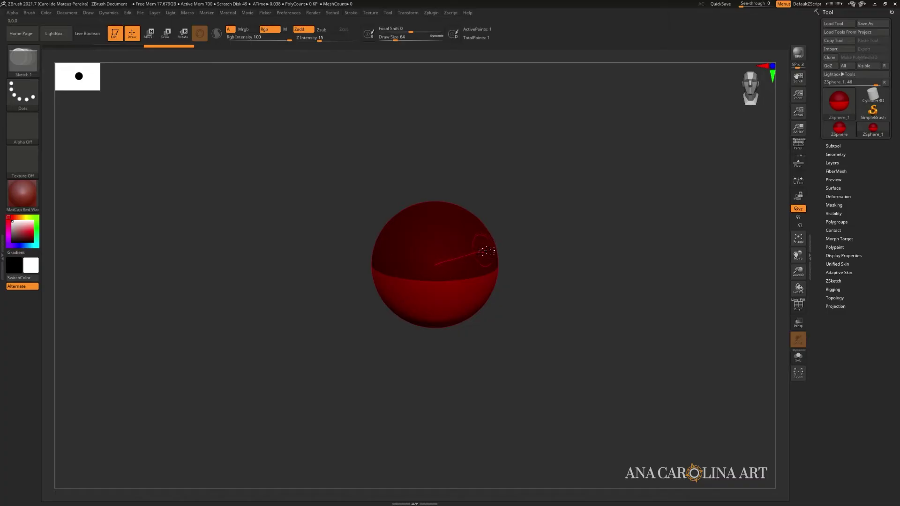
Activate symmetry, draw a mirrored pair of shoulder ZSpheres on the upper sides of the root sphere and adjust their position.
left_click(409, 13)
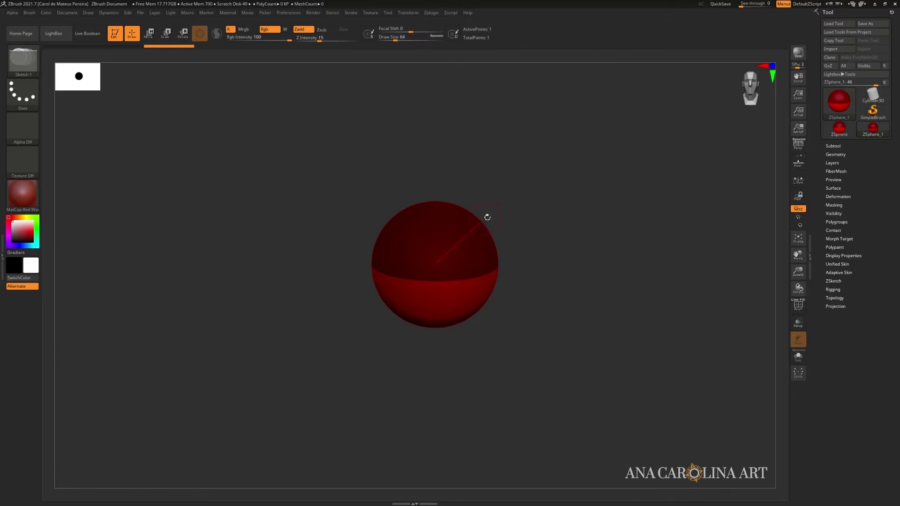
mouse_move(487, 217)
left_mouse_down()
mouse_move(527, 226)
mouse_move(497, 248)
mouse_move(511, 281)
left_mouse_up()
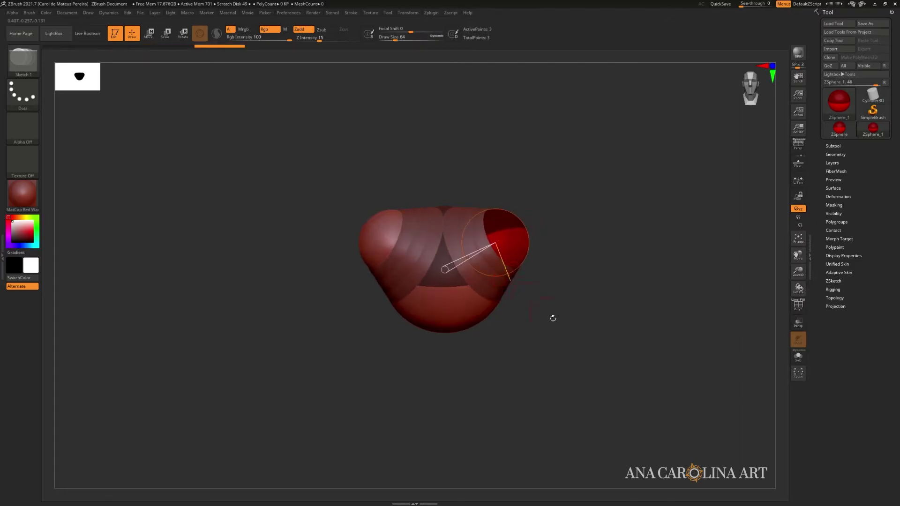
mouse_move(585, 322)
left_mouse_down("alt")
mouse_move(595, 321)
mouse_move(581, 312)
left_mouse_up("alt")
key("w")
left_click_drag(454, 221, 484, 217)
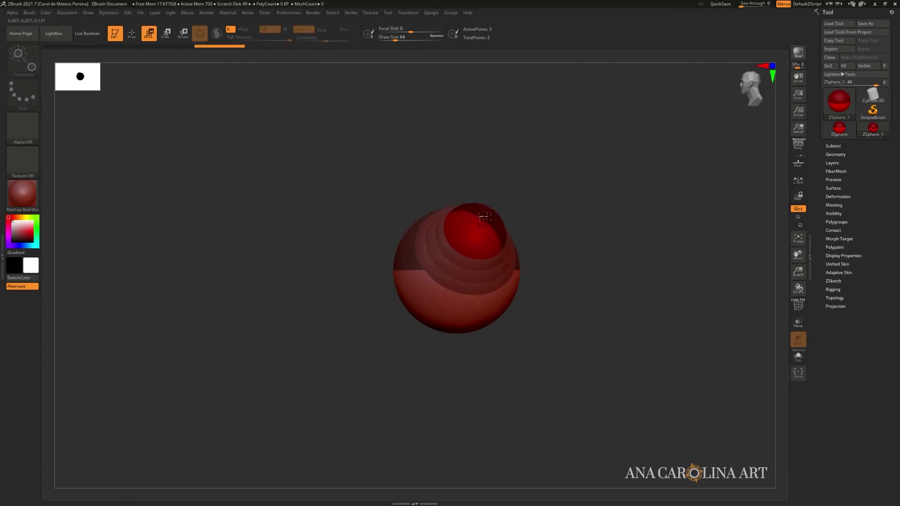
left_click_drag(531, 274, 543, 291)
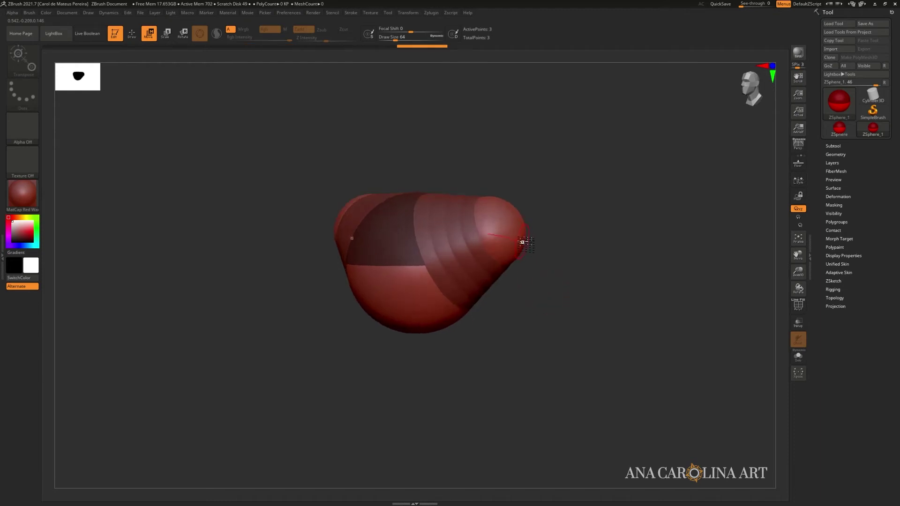
left_click_drag(524, 240, 542, 280)
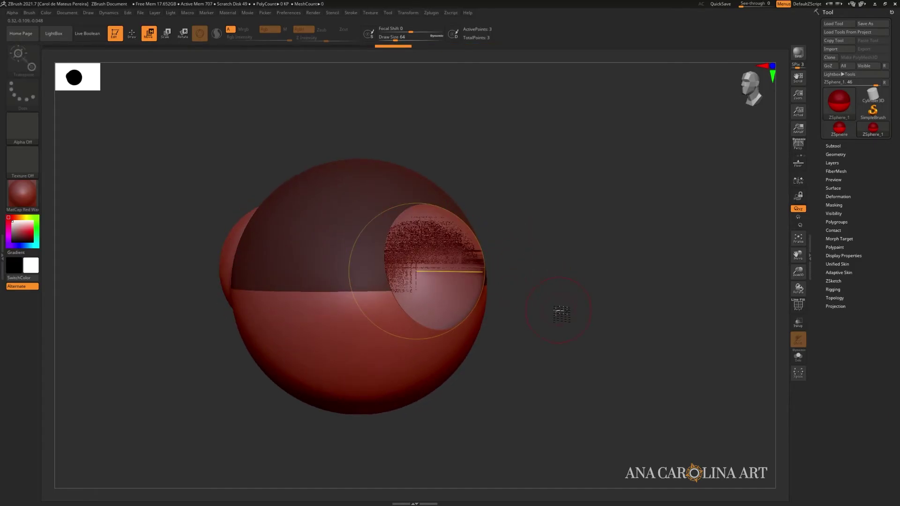
Preview the skin mesh generated from the shoulder ZSpheres and return to the ZSphere display.
key("a")
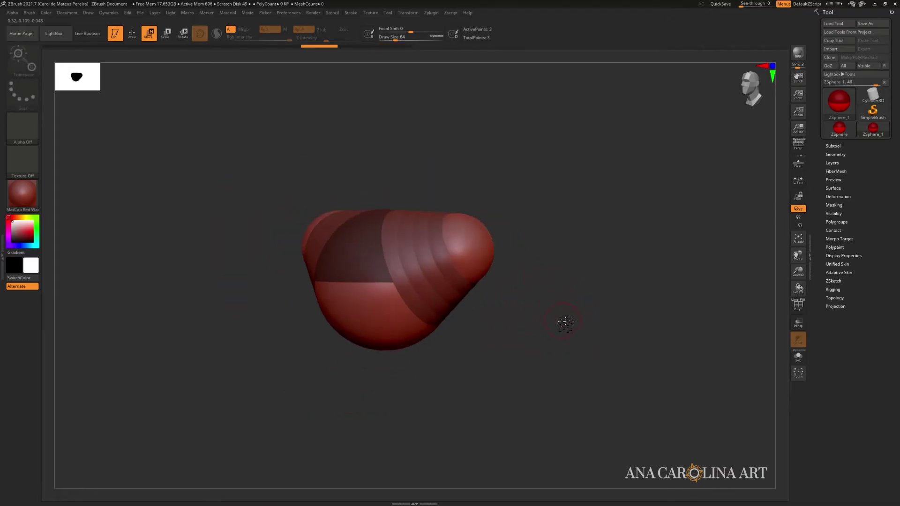
left_click_drag(508, 324, 524, 281, "alt")
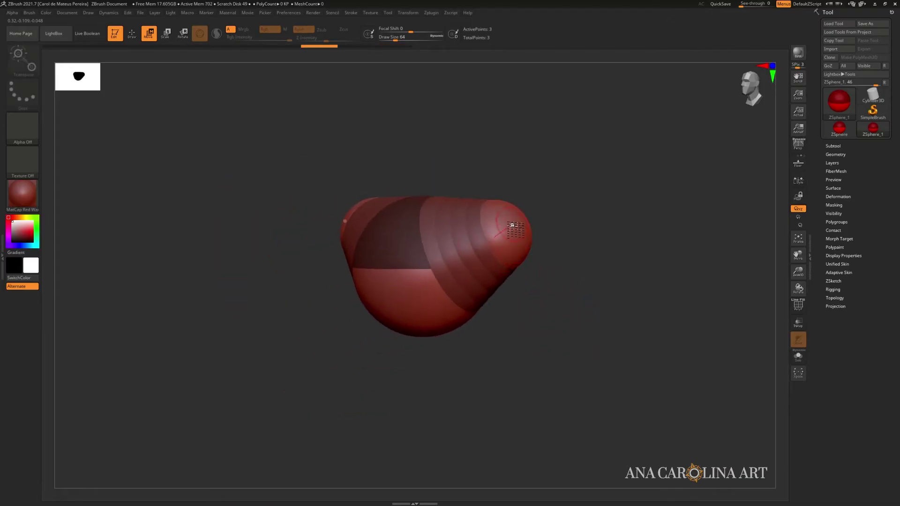
key("a")
left_click_drag(482, 247, 546, 239)
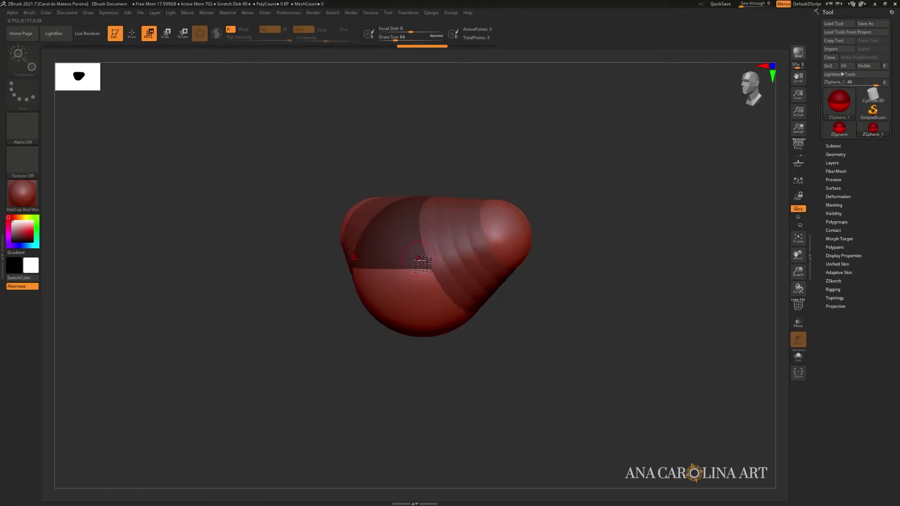
left_click_drag(524, 275, 565, 316)
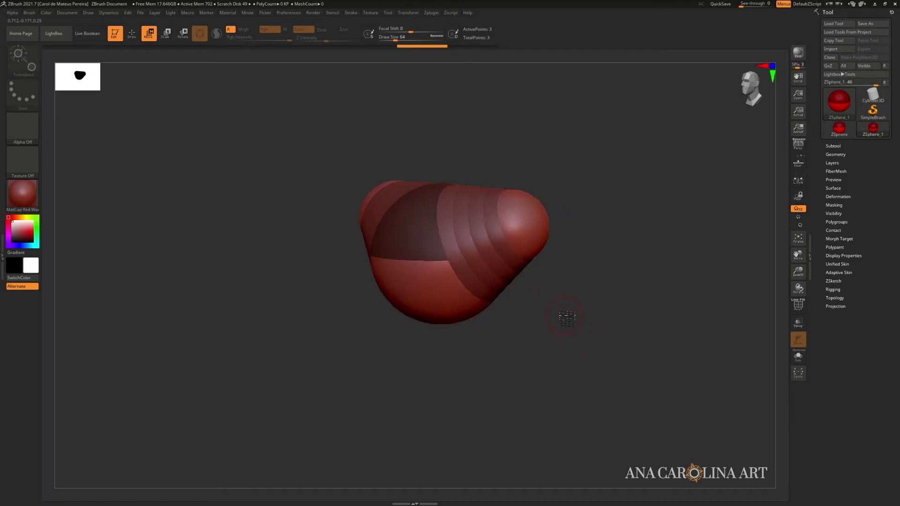
Scale the shoulder ZSpheres and pull a mirrored pair of arms out of them.
key("e")
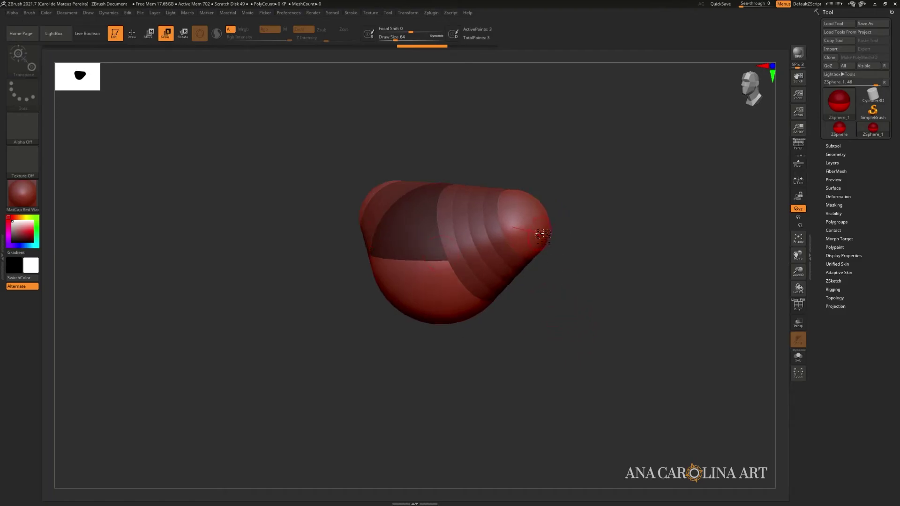
mouse_move(543, 236)
left_mouse_down()
mouse_move(553, 231)
mouse_move(606, 307)
mouse_move(621, 469)
mouse_move(541, 333)
mouse_move(484, 177)
mouse_move(680, 471)
mouse_move(585, 334)
mouse_move(603, 340)
mouse_move(758, 476)
mouse_move(482, 167)
mouse_move(566, 328)
mouse_move(564, 336)
mouse_move(526, 337)
mouse_move(483, 237)
mouse_move(601, 339)
mouse_move(596, 325)
left_mouse_up()
key("q")
key("w")
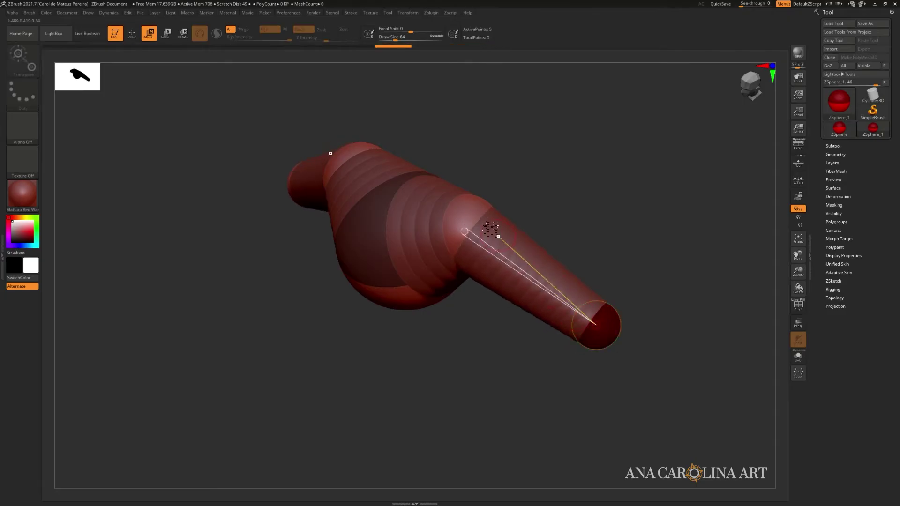
Move the shoulder ZSpheres farther out from the root sphere and rotate the arms downward.
left_click_drag(466, 230, 532, 249)
key("r")
mouse_move(614, 192)
left_mouse_down()
mouse_move(662, 207)
mouse_move(599, 203)
mouse_move(583, 220)
mouse_move(295, 114)
mouse_move(711, 162)
mouse_move(341, 153)
mouse_move(587, 233)
mouse_move(657, 223)
mouse_move(442, 5)
mouse_move(476, 354)
mouse_move(560, 367)
left_mouse_up()
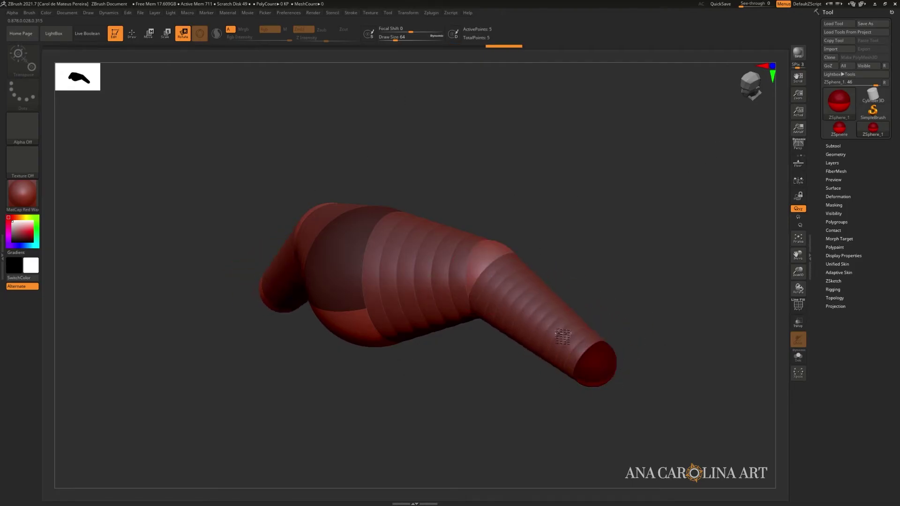
mouse_move(628, 308)
left_mouse_down()
mouse_move(649, 296)
mouse_move(651, 305)
mouse_move(629, 292)
left_mouse_up()
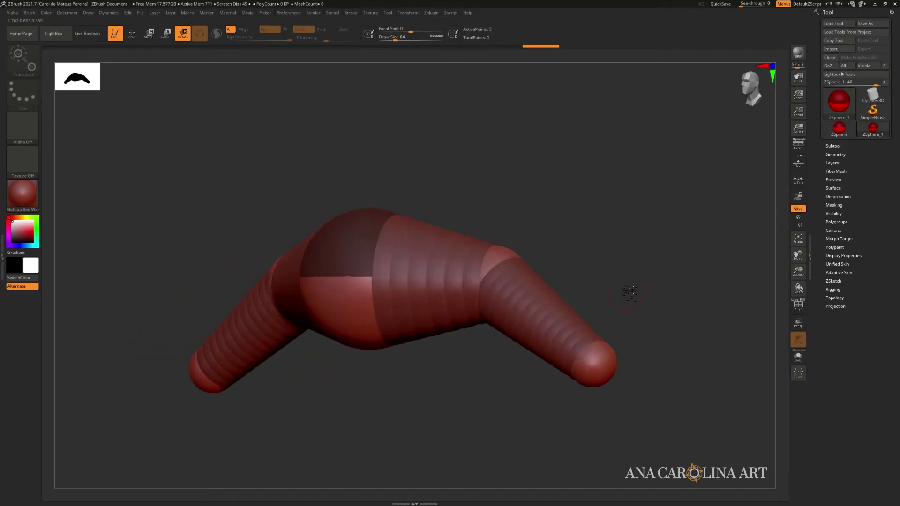
left_click_drag(619, 247, 629, 259)
Reposition the shoulder and arm-end ZSpheres from side and front to form longer arms sloping diagonally down and outward.
key("w")
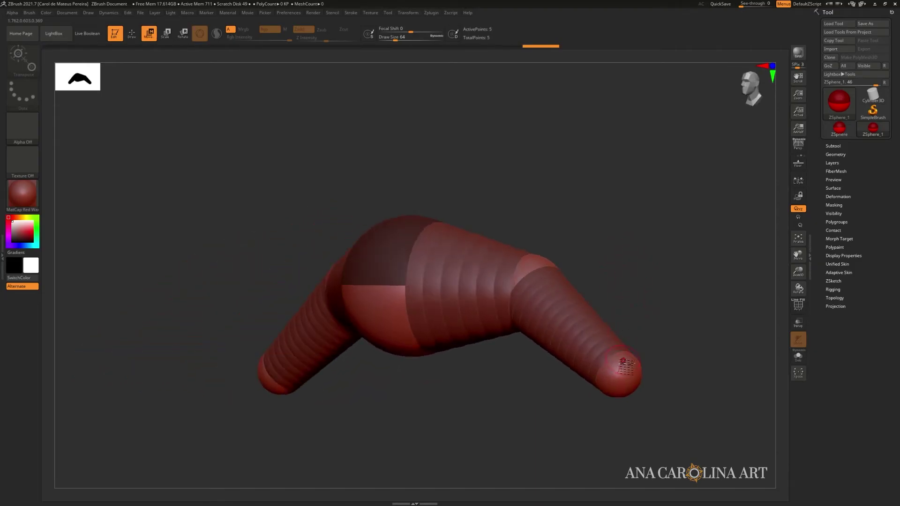
left_click_drag(662, 360, 678, 356)
left_click_drag(541, 272, 578, 257)
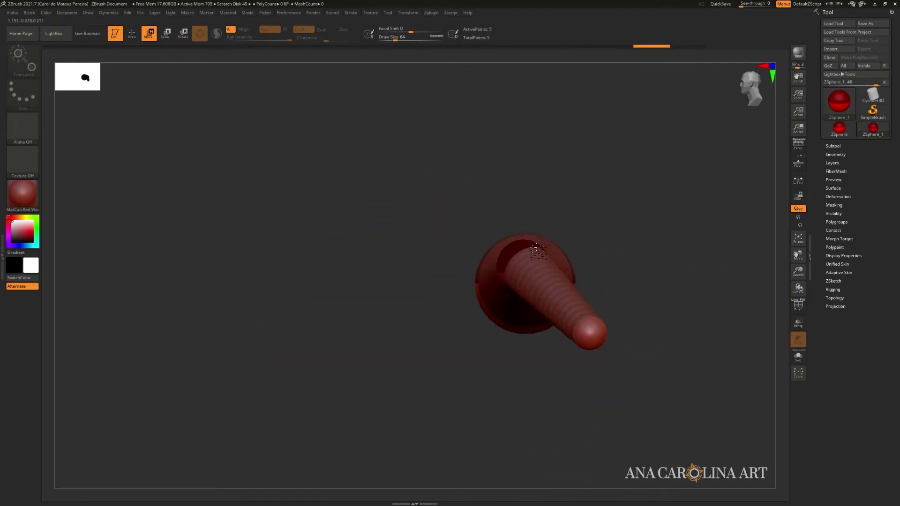
left_click_drag(597, 330, 485, 430)
left_click_drag(539, 274, 531, 315)
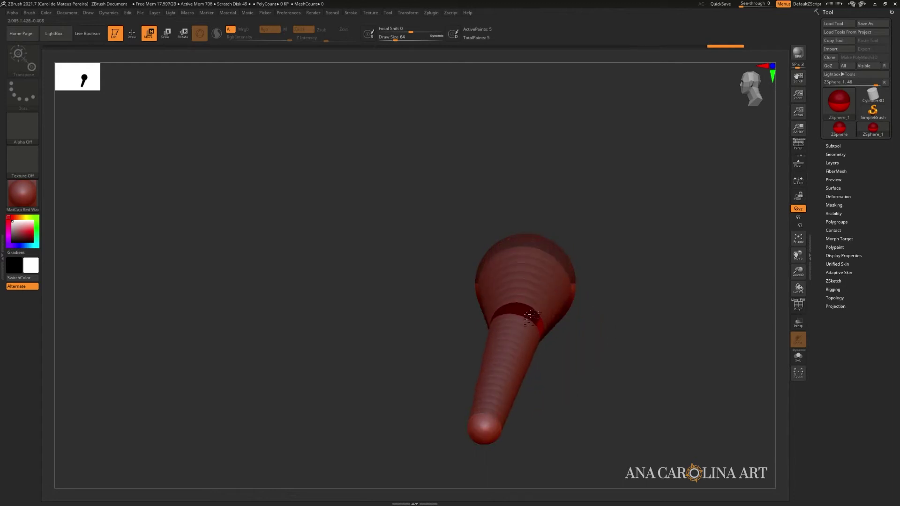
left_click_drag(581, 352, 668, 390)
left_click_drag(553, 294, 521, 269)
left_click_drag(634, 432, 666, 441)
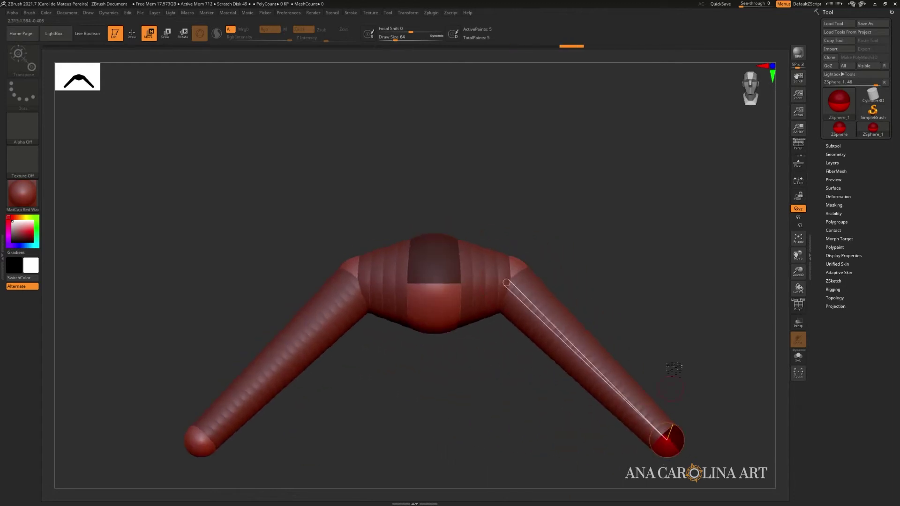
Insert a mirrored elbow ZSphere midway along each arm and adjust the arm ends.
left_click_drag(671, 365, 654, 328, "alt")
left_click_drag(650, 403, 572, 330)
key("e")
left_click_drag(572, 330, 681, 434)
key("q")
left_click(573, 330)
key("w")
key("q")
mouse_move(552, 414)
left_mouse_down()
mouse_move(448, 263)
mouse_move(523, 368)
mouse_move(511, 314)
left_mouse_up()
key("ctrl+z")
Draw a centred ZSphere on the underside of the chest sphere and pull it down as the start of the torso.
left_click_drag(599, 367, 403, 376, "alt")
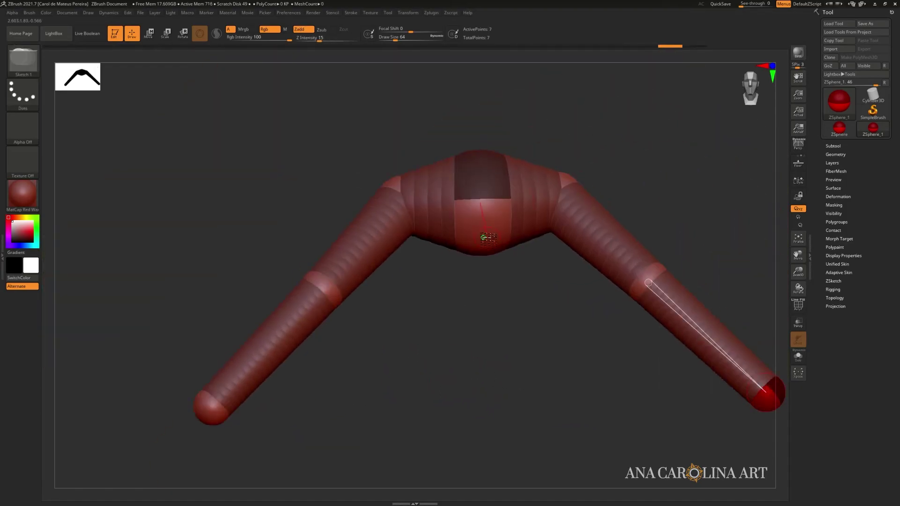
left_click_drag(488, 292, 630, 321)
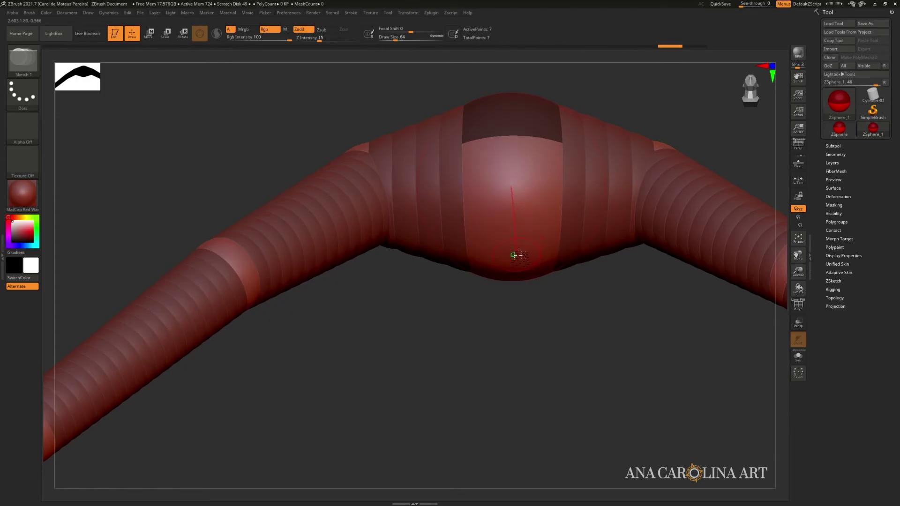
left_click_drag(529, 272, 580, 364)
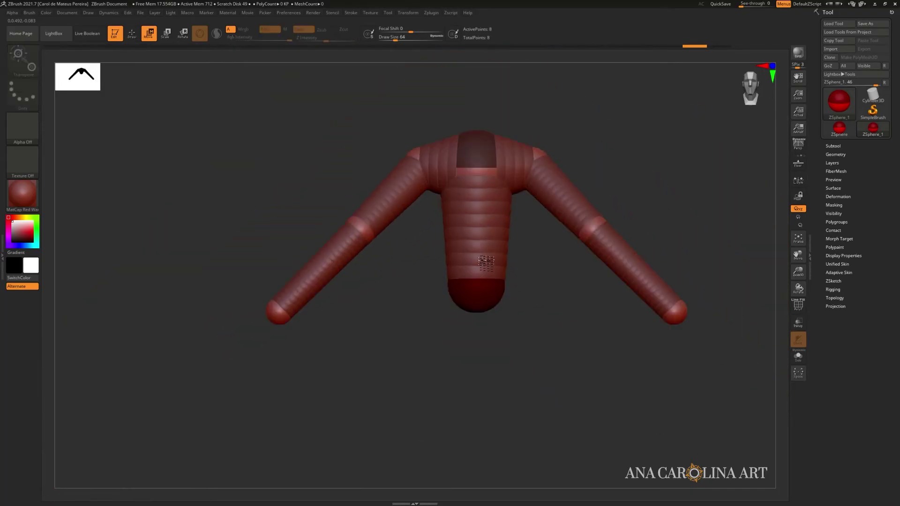
Undo the latest changes to the torso extension.
key("ctrl+z")
key("ctrl+z")
key("ctrl+z")
key("ctrl+z")
key("ctrl+z")
key("ctrl+z")
key("ctrl+z")
key("ctrl+z")
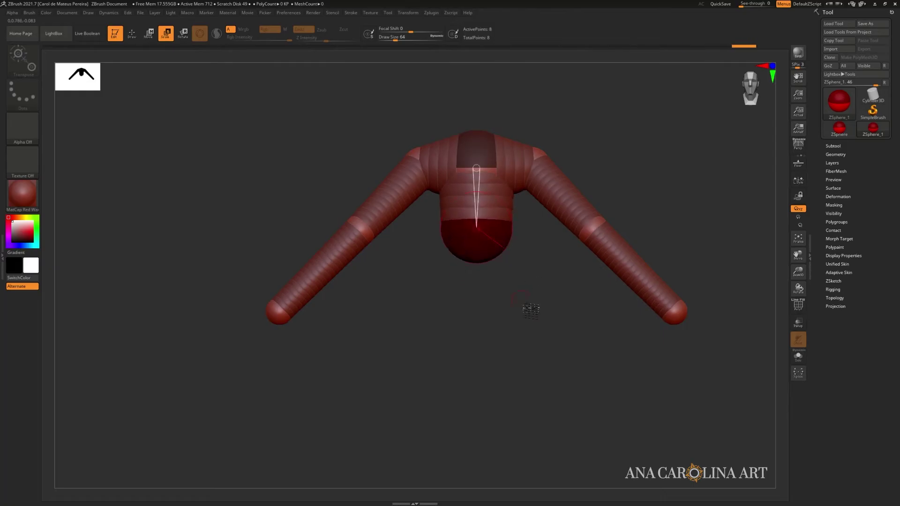
Build the torso down to the pelvis and add a mirrored pair of thighs below the hips.
key("q")
mouse_move(586, 328)
left_mouse_down()
mouse_move(526, 338)
mouse_move(547, 353)
mouse_move(553, 398)
mouse_move(504, 322)
mouse_move(534, 370)
left_mouse_up()
key("w")
key("e")
key("q")
Add ZSpheres at the thigh ends, pull them down as lower legs and place another at each leg's end.
left_click(507, 328)
key("w")
mouse_move(507, 331)
left_mouse_down()
mouse_move(516, 419)
mouse_move(544, 425)
left_mouse_up()
key("q")
left_click(505, 408)
key("w")
mouse_move(556, 375)
left_mouse_down()
mouse_move(577, 283)
mouse_move(573, 242)
mouse_move(590, 286)
mouse_move(570, 280)
mouse_move(566, 261)
mouse_move(549, 271)
left_mouse_up()
Add ZSpheres above the chest for a narrow neck and a larger round head, adjusting their size and position.
key("q")
key("w")
key("q")
left_click(534, 305)
key("w")
key("e")
key("q")
left_click_drag(595, 290, 497, 262, "shift")
left_click_drag(544, 261, 581, 255)
key("w")
key("e")
right_click_drag(586, 249, 586, 269, "ctrl")
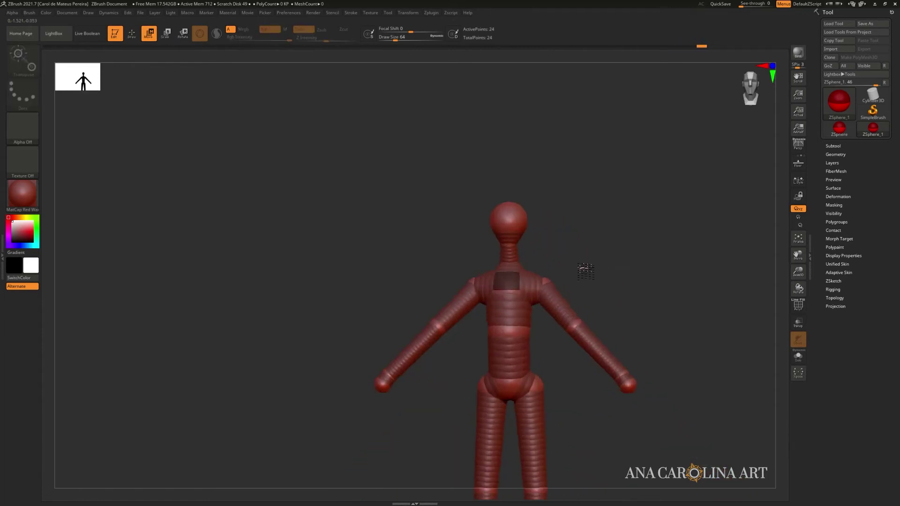
Reposition the elbow and hand ZSpheres from the side to give the arms a slight forward bend.
left_click_drag(587, 269, 544, 277, "shift")
left_click_drag(511, 314, 520, 322)
left_click_drag(483, 377, 519, 398)
left_click_drag(553, 393, 586, 396, "shift")
mouse_move(519, 397)
left_mouse_down()
mouse_move(507, 390)
mouse_move(508, 397)
left_mouse_up()
left_click_drag(554, 328, 596, 328, "shift")
left_click_drag(618, 241, 586, 239, "shift")
right_click_drag(586, 239, 565, 222, "ctrl")
left_click_drag(565, 223, 574, 331)
Try adding a mirrored pair of extra ZSpheres at the middle of the thighs.
key("q")
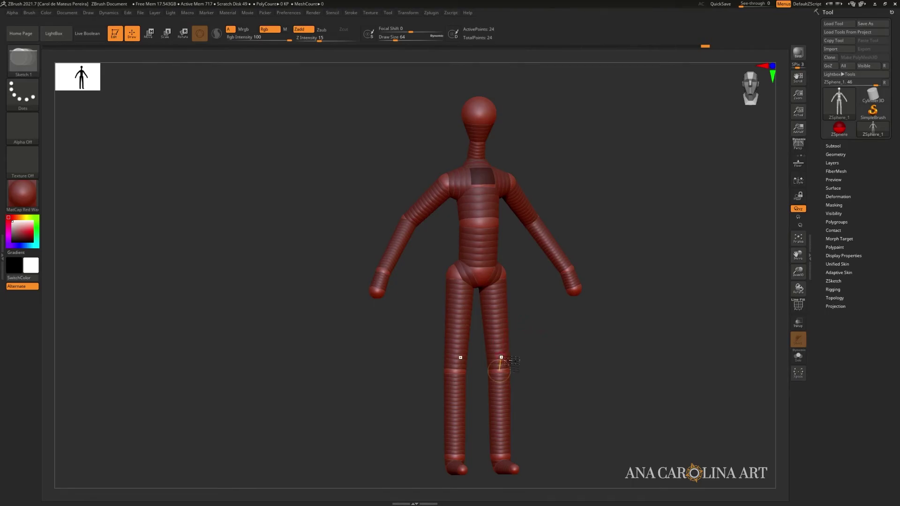
left_click_drag(523, 355, 541, 347)
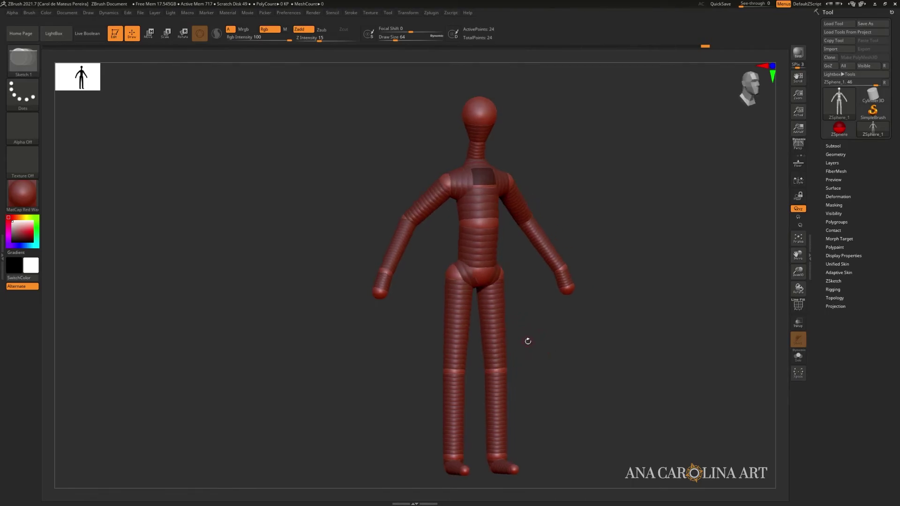
left_click(498, 322)
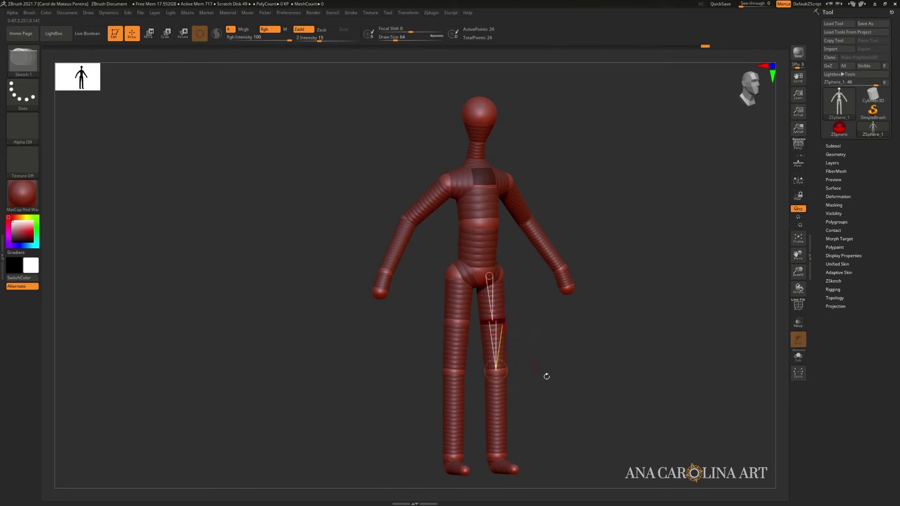
left_click_drag(561, 395, 548, 380)
key("w")
left_click_drag(512, 320, 569, 330)
mouse_move(581, 347)
left_mouse_down()
mouse_move(620, 377)
mouse_move(603, 373)
mouse_move(616, 304)
left_mouse_up()
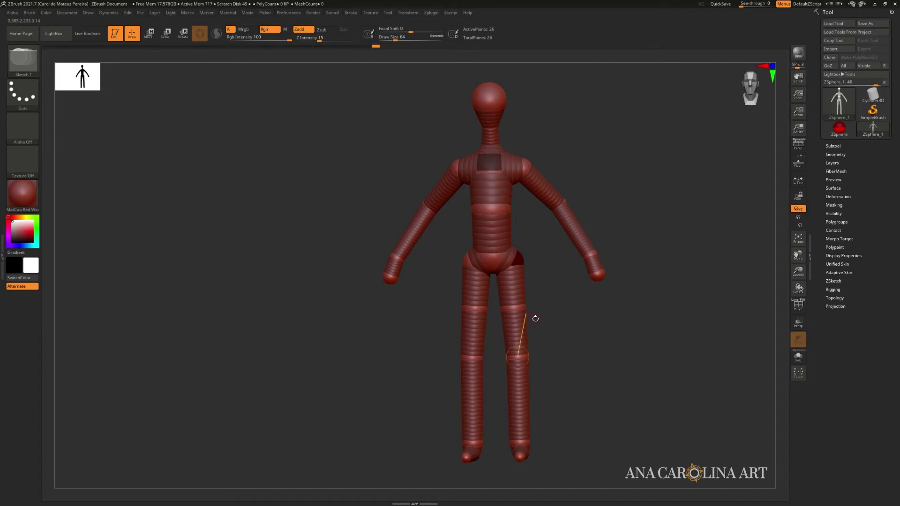
Remove the extra mid-thigh ZSpheres and undo the trial deletion of the knee and ankle ones.
left_click_drag(571, 386, 595, 385)
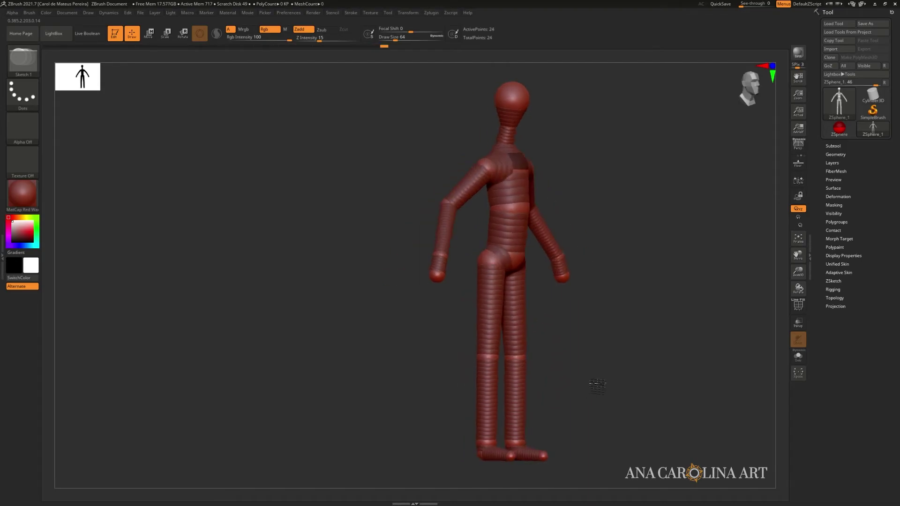
left_click(515, 357, "alt")
left_click(495, 443, "alt")
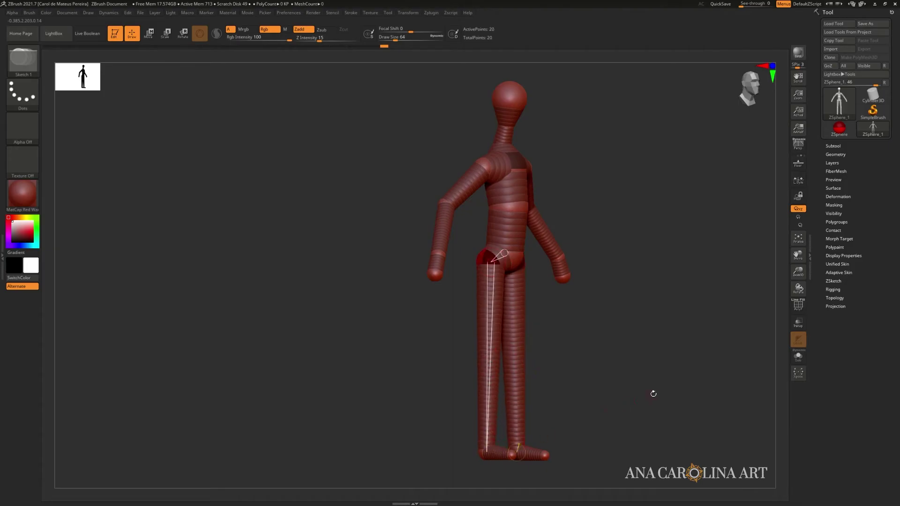
key("ctrl+z")
key("ctrl+z")
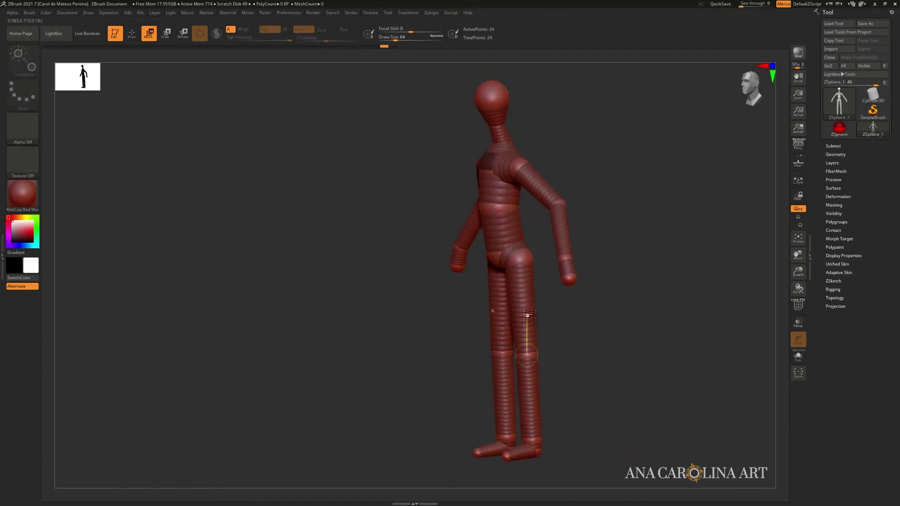
Try moving the thigh and knee ZSpheres of both legs, and undo the moves.
left_click_drag(546, 321, 562, 376)
left_click_drag(591, 371, 557, 336)
left_click_drag(520, 300, 517, 352)
left_click_drag(603, 325, 616, 357)
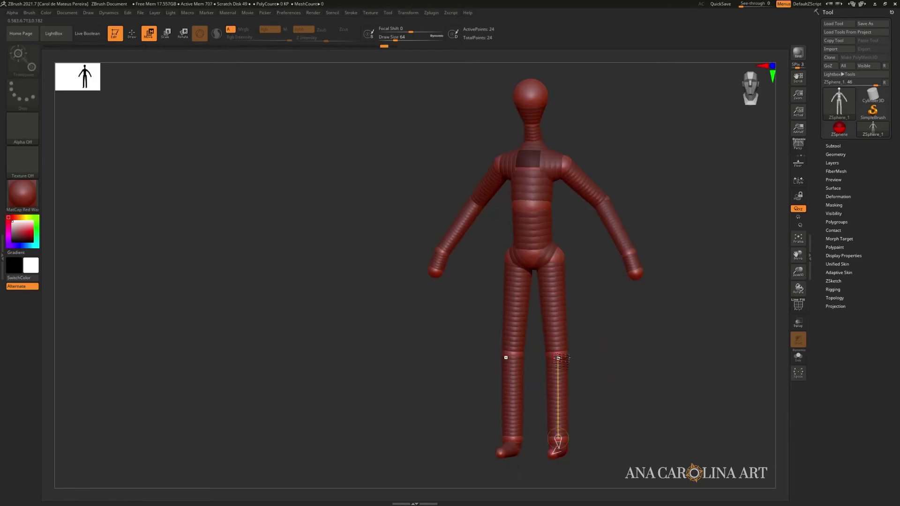
mouse_move(558, 357)
left_mouse_down()
mouse_move(598, 358)
mouse_move(526, 375)
mouse_move(552, 357)
left_mouse_up()
key("ctrl+z")
key("ctrl+z")
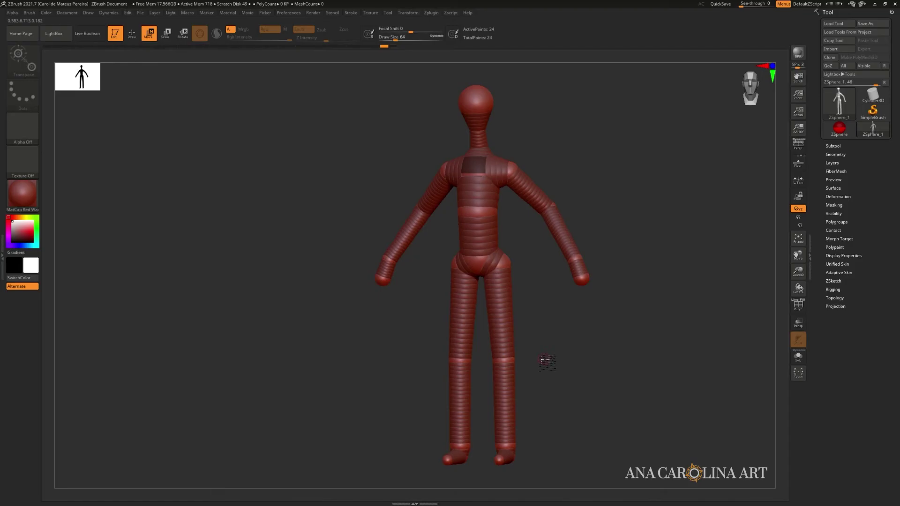
Preview the adaptive skin of the figure and display its polyframe to inspect the torso mesh up close.
mouse_move(549, 361)
left_mouse_down()
mouse_move(536, 361)
mouse_move(560, 369)
left_mouse_up()
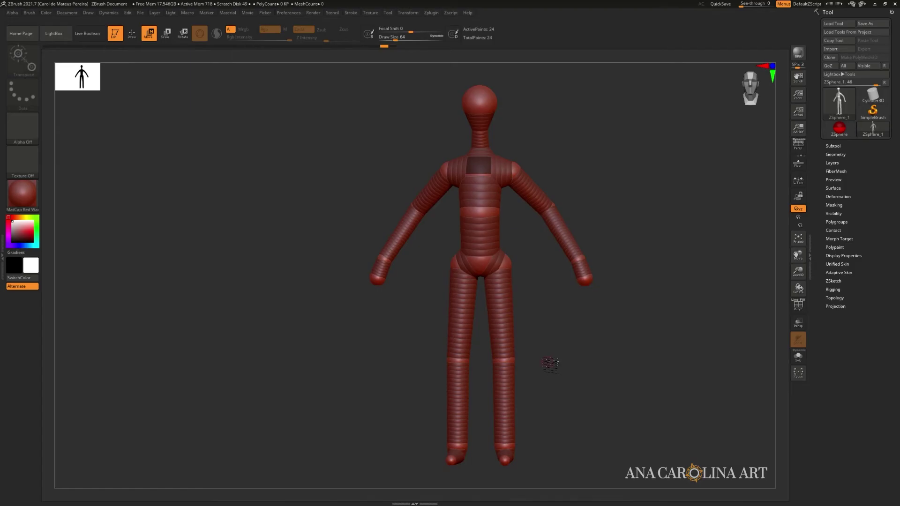
key("a")
left_click_drag(561, 367, 544, 285)
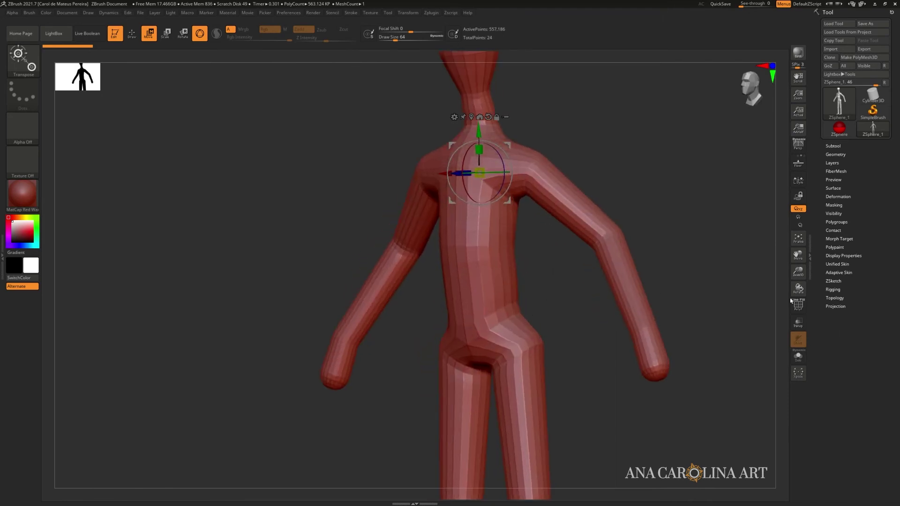
left_click_drag(773, 297, 784, 315, "alt")
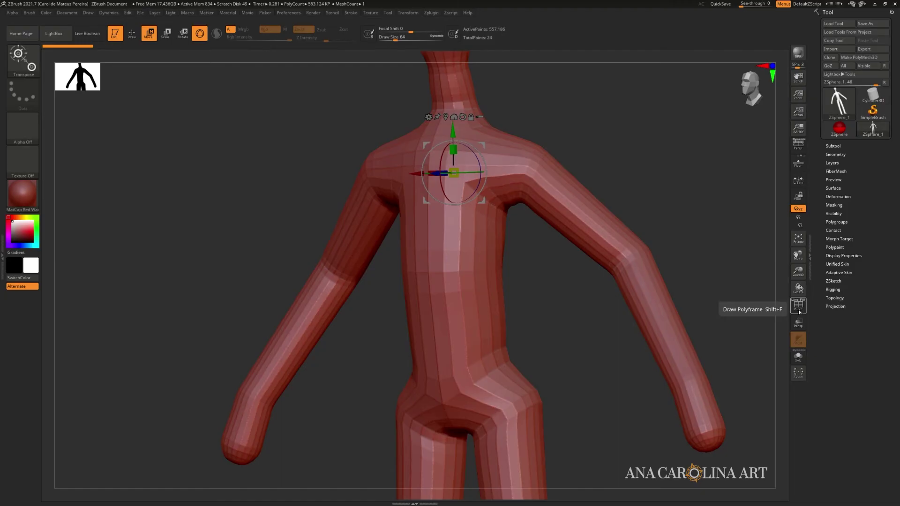
left_click(799, 307)
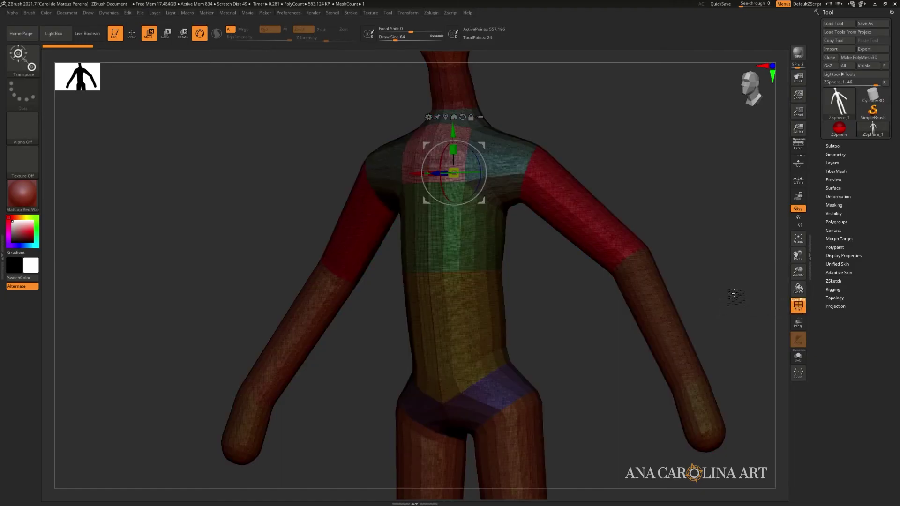
left_click_drag(666, 211, 657, 310, "alt")
left_click_drag(572, 322, 653, 332, "alt")
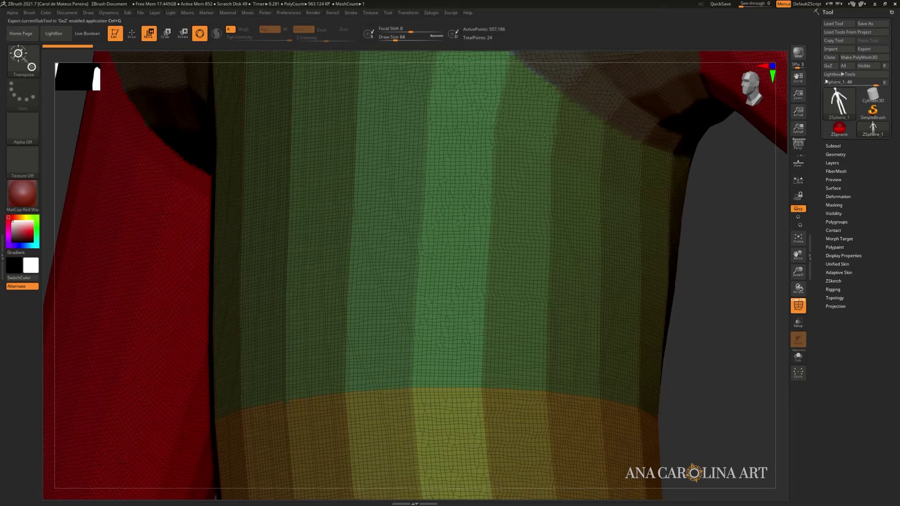
Set the Adaptive Skin's DynaMesh Resolution to 0 and keep the skin preview on.
left_click(843, 273)
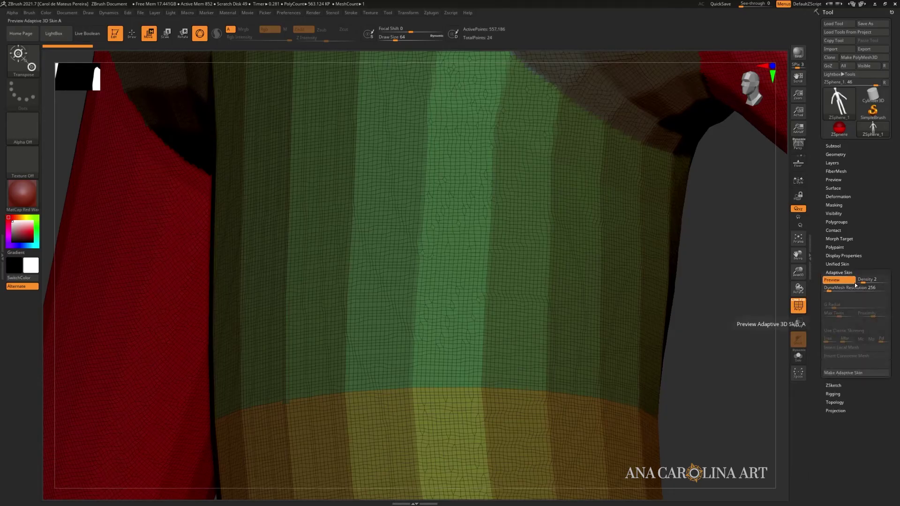
left_click(844, 284)
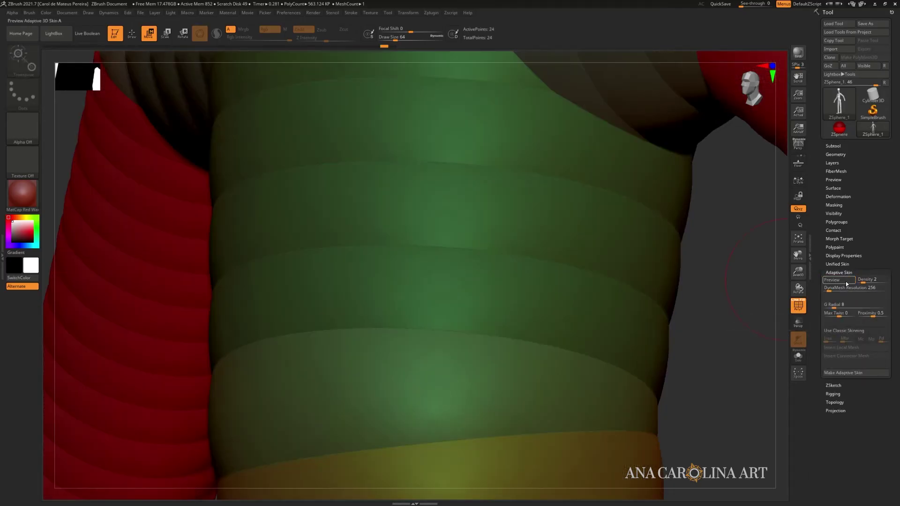
left_click(847, 284)
left_click(842, 281)
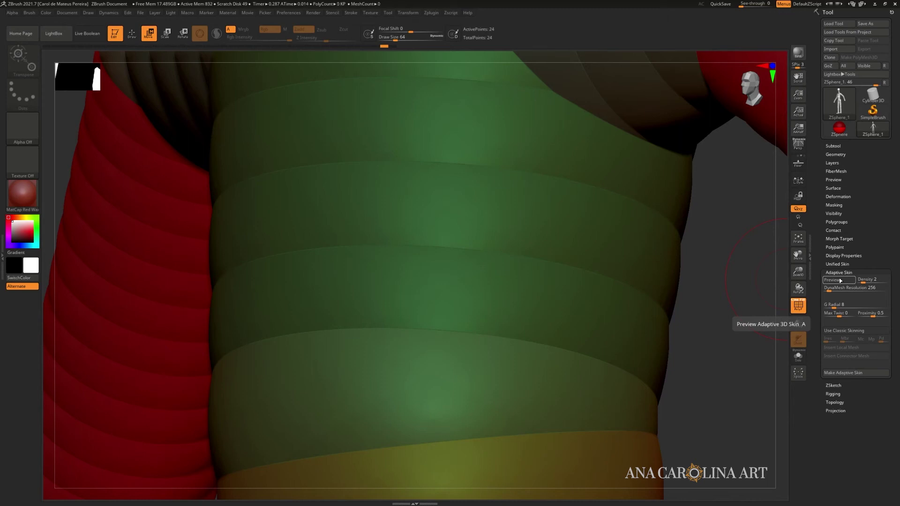
left_click(832, 283)
left_click_drag(829, 289, 819, 290)
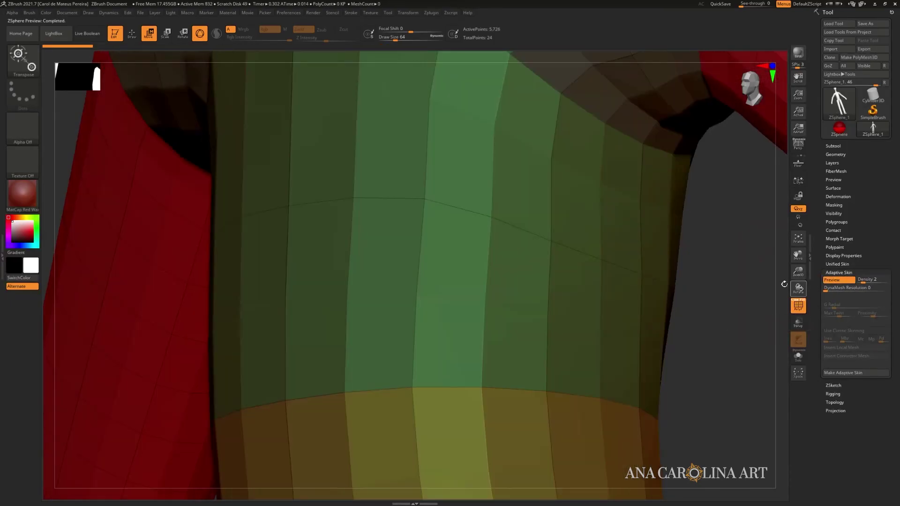
Compare the skin preview at other Density settings and return the Density to 2.
left_click_drag(740, 307, 653, 287, "alt")
left_click_drag(597, 274, 644, 379)
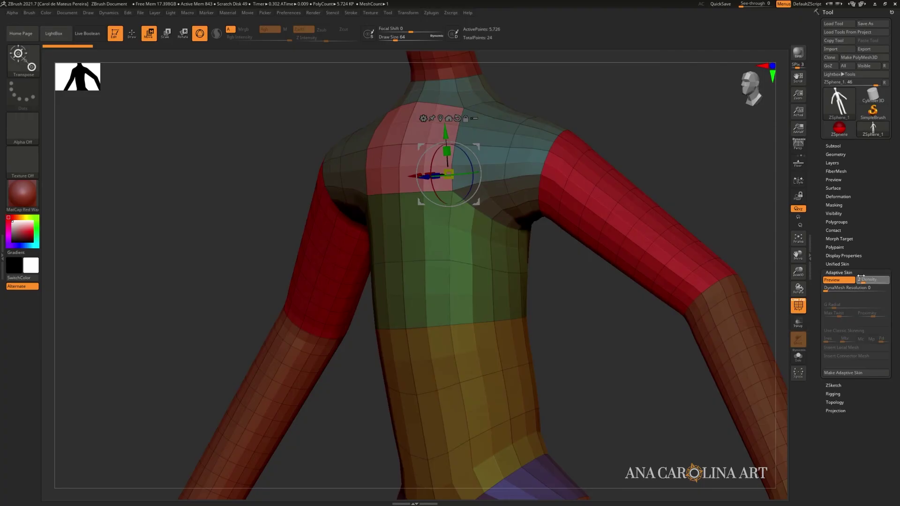
left_click_drag(857, 274, 868, 278)
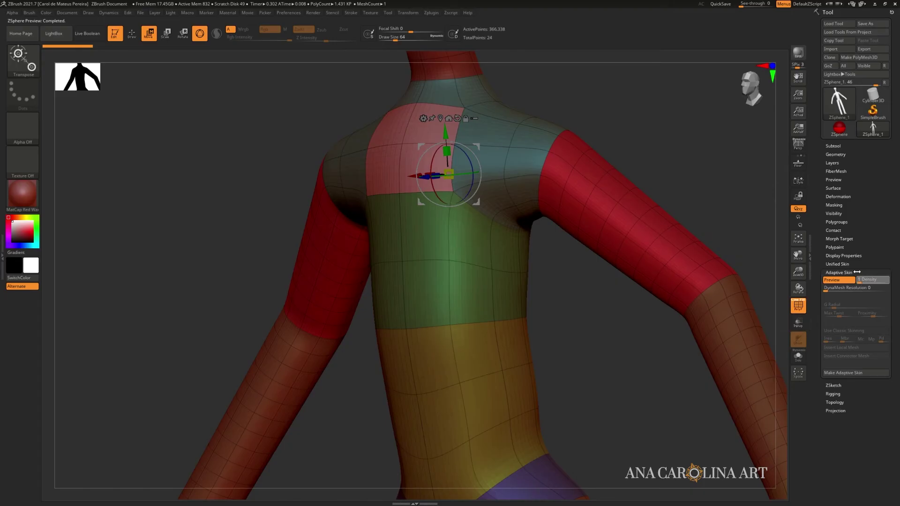
left_click_drag(857, 274, 861, 277)
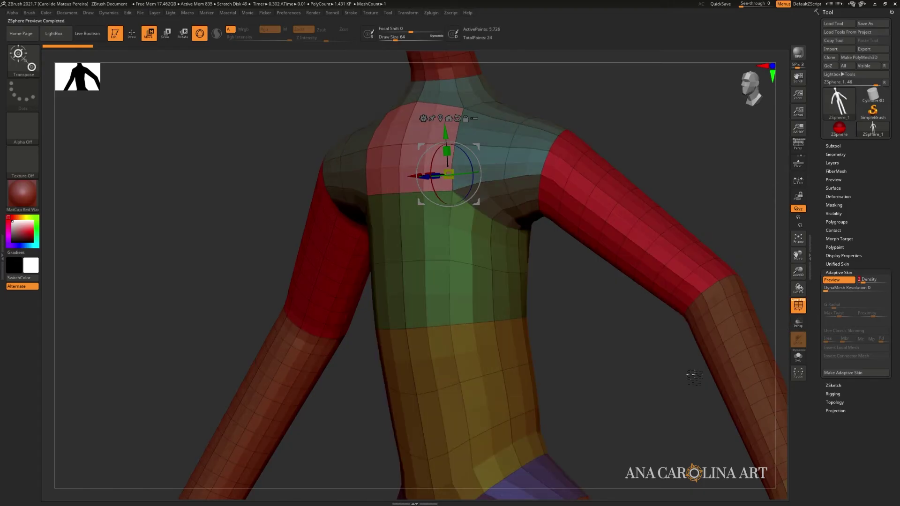
Check the whole previewed figure and generate the adaptive skin mesh from it.
right_click_drag(695, 375, 624, 430, "ctrl")
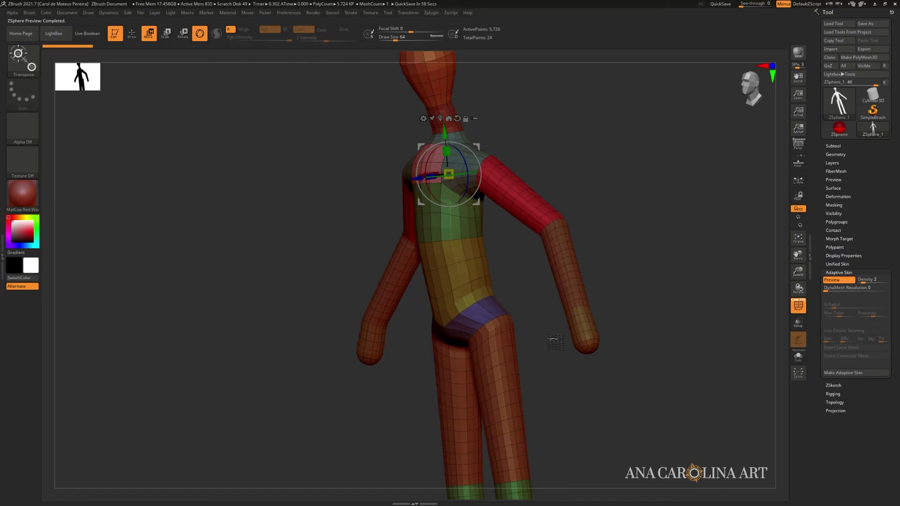
left_click_drag(556, 342, 595, 328)
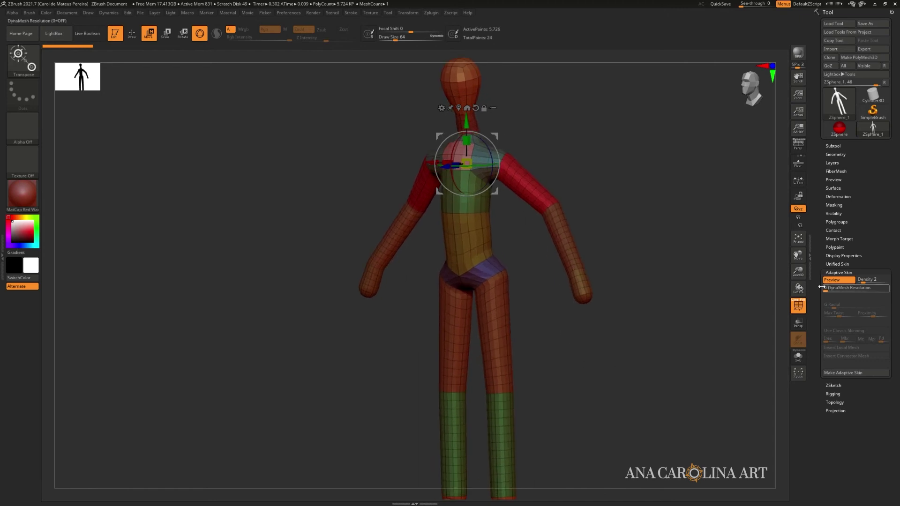
left_click(860, 373)
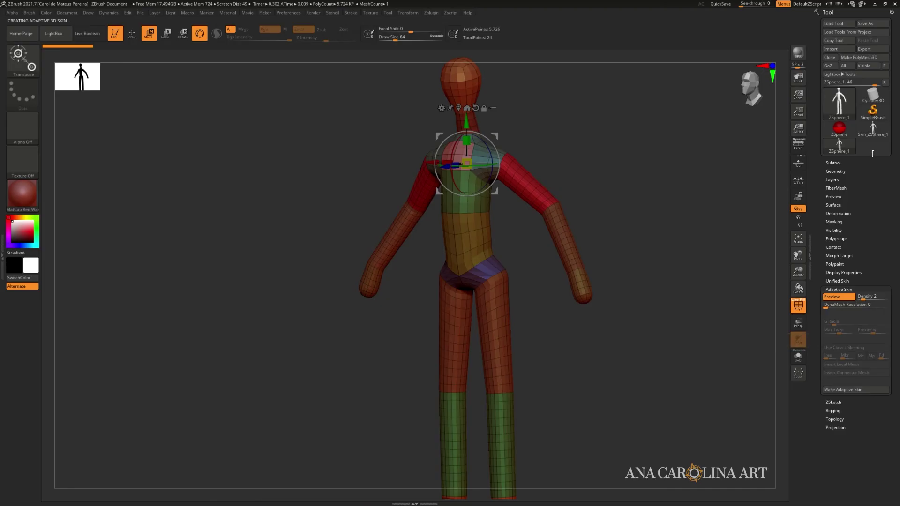
Compare the original ZSphere_1 figure and its skin preview, and make Skin_ZSphere_1 the active tool.
mouse_move(840, 151)
left_click(840, 152)
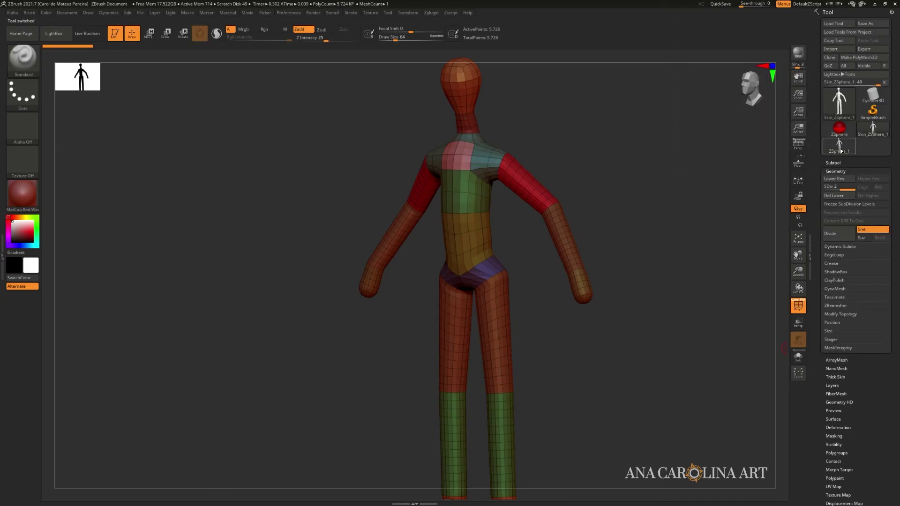
key("a")
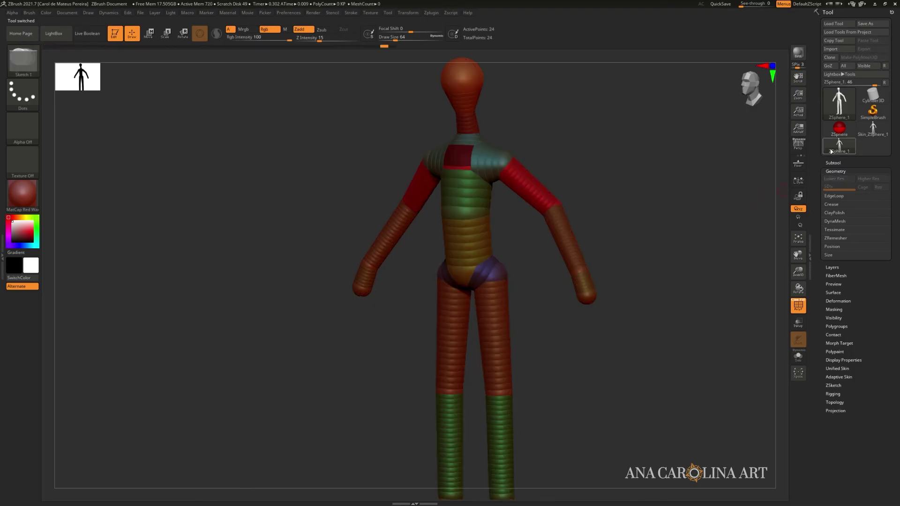
mouse_move(731, 180)
left_mouse_down("shift")
mouse_move(747, 184)
mouse_move(743, 190)
left_mouse_up("shift")
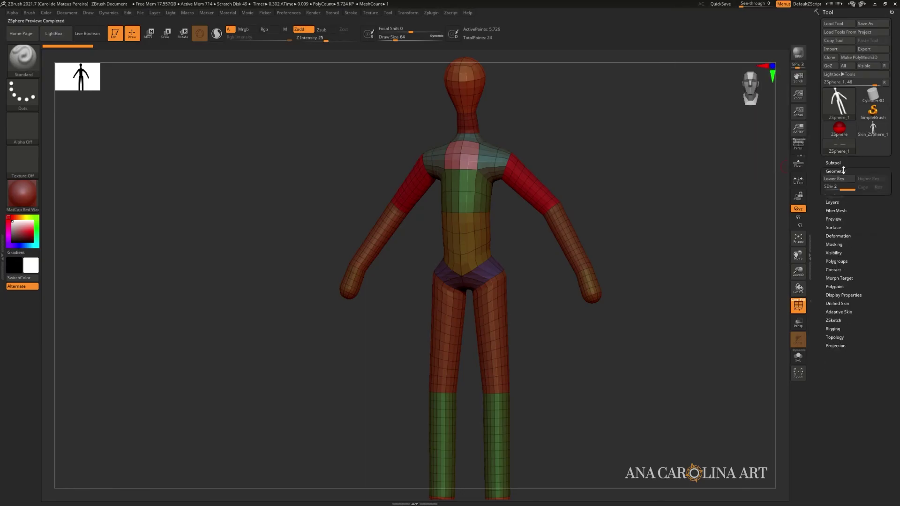
mouse_move(841, 147)
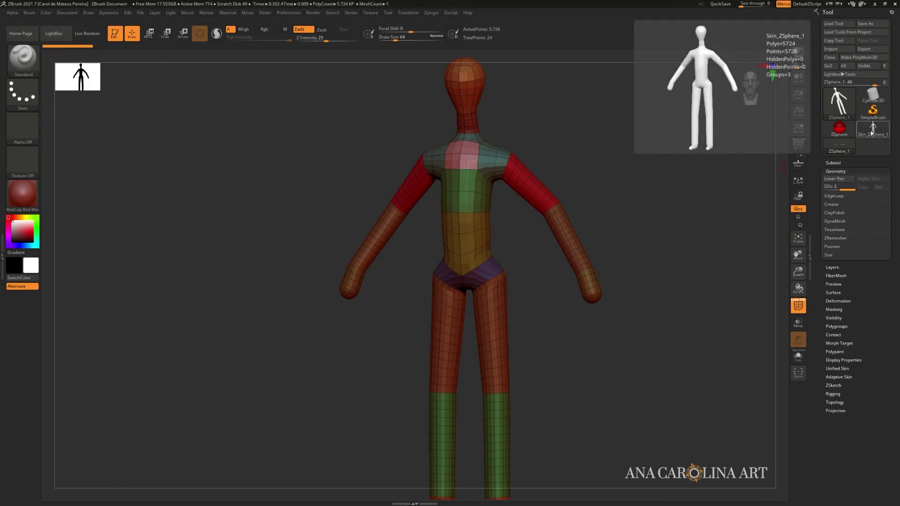
left_click(872, 133)
left_click_drag(732, 213, 774, 208)
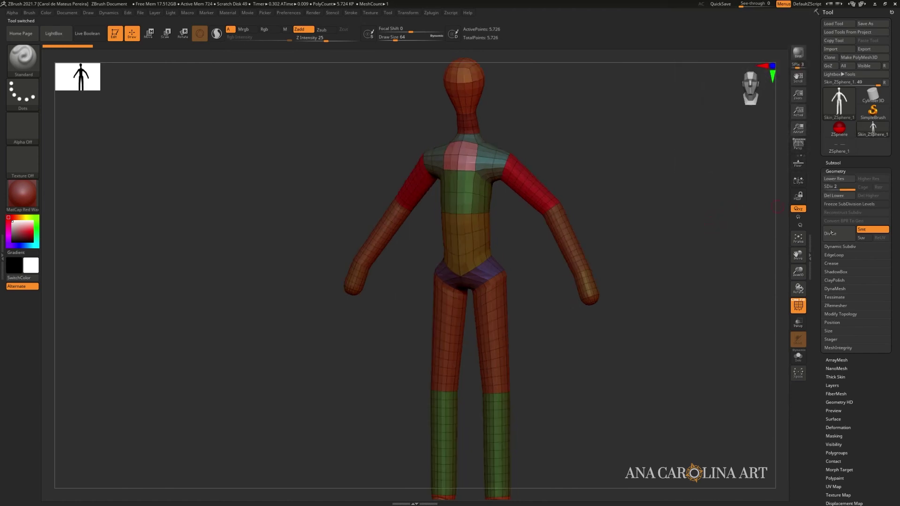
Try shifting the mesh along its X Position in the geometry settings, and undo the shift.
left_click(849, 323)
left_click_drag(857, 330, 886, 259)
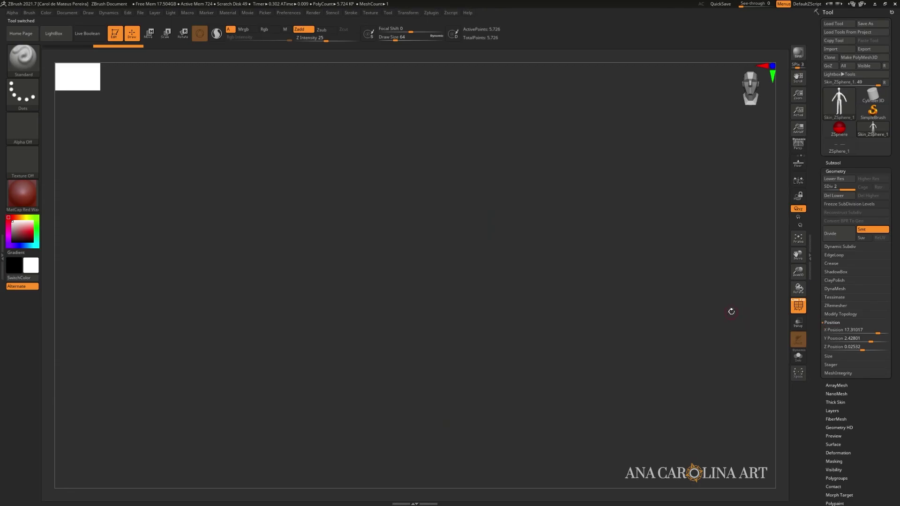
key("ctrl+z")
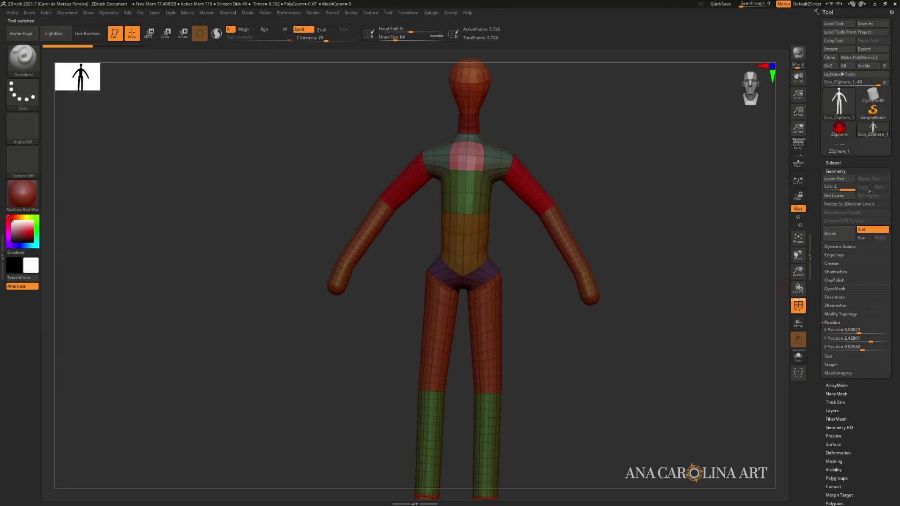
Choose the Move brush and enlarge its Draw Size to about 262.
mouse_move(745, 341)
left_mouse_down()
mouse_move(713, 334)
mouse_move(694, 307)
left_mouse_up()
key("b")
key("m")
key("v")
key("space")
left_click_drag(484, 258, 495, 257)
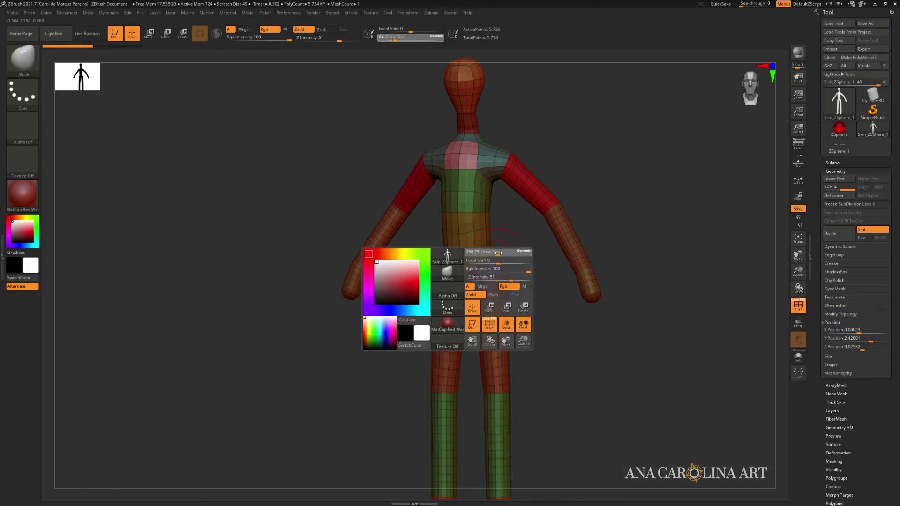
Shape the waist and hips with the Move brush and show the polyframe on the mesh.
right_click_drag(493, 225, 557, 277)
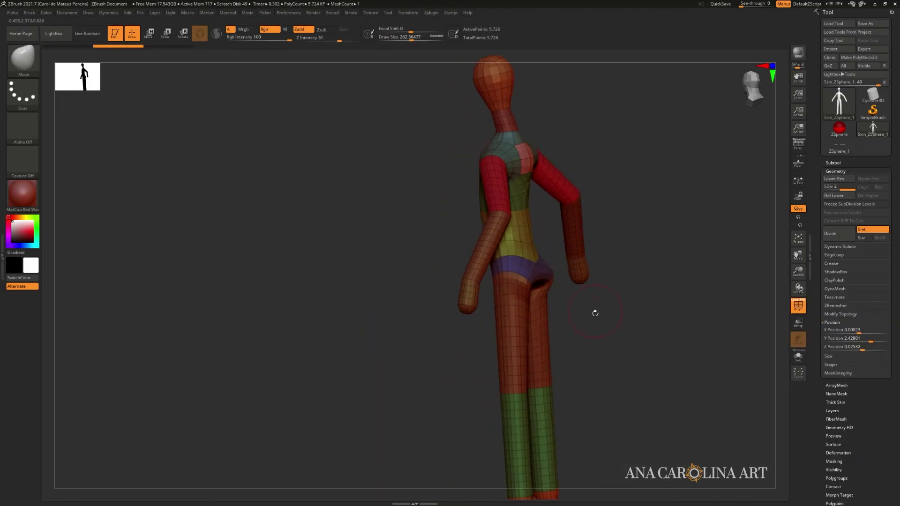
mouse_move(595, 314)
left_mouse_down()
mouse_move(583, 306)
mouse_move(596, 313)
left_mouse_up()
left_click_drag(543, 290, 532, 284)
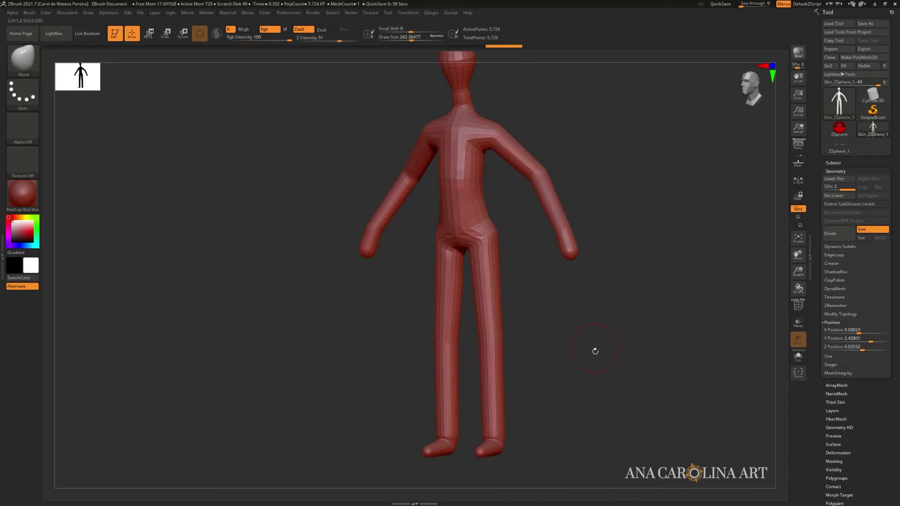
mouse_move(639, 328)
left_mouse_down("alt")
mouse_move(633, 353)
mouse_move(670, 353)
left_mouse_up("alt")
left_click(798, 306)
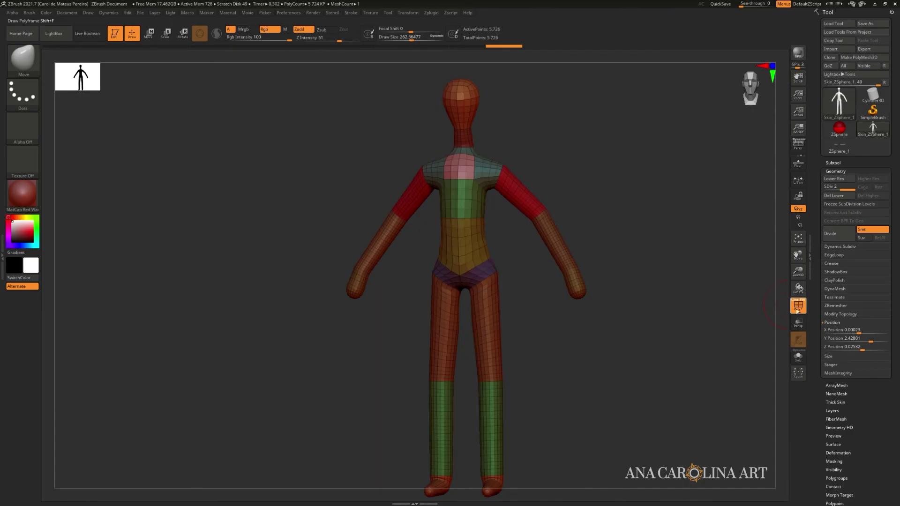
Isolate the upper-arm polygroups, invert the visibility and show the whole mesh again.
left_click_drag(689, 315, 602, 360, "alt")
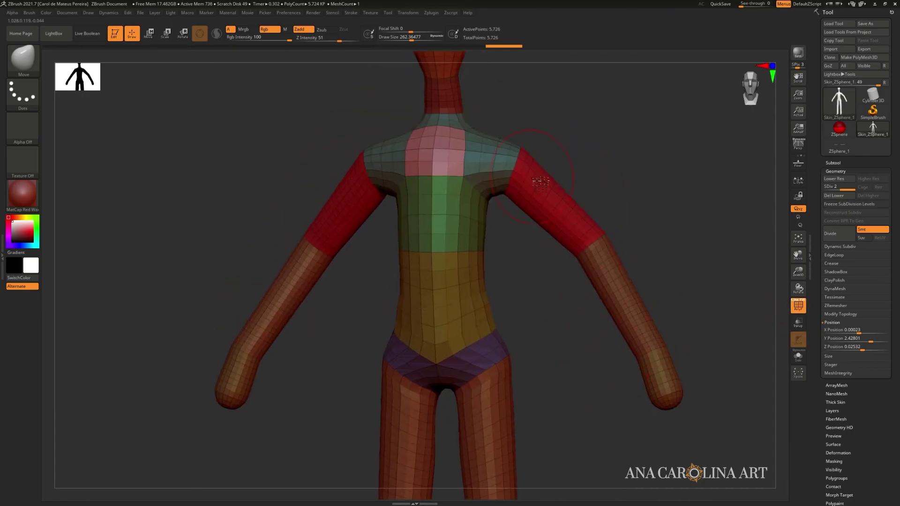
left_click_drag(592, 241, 563, 255)
left_click(563, 218, "ctrl+shift")
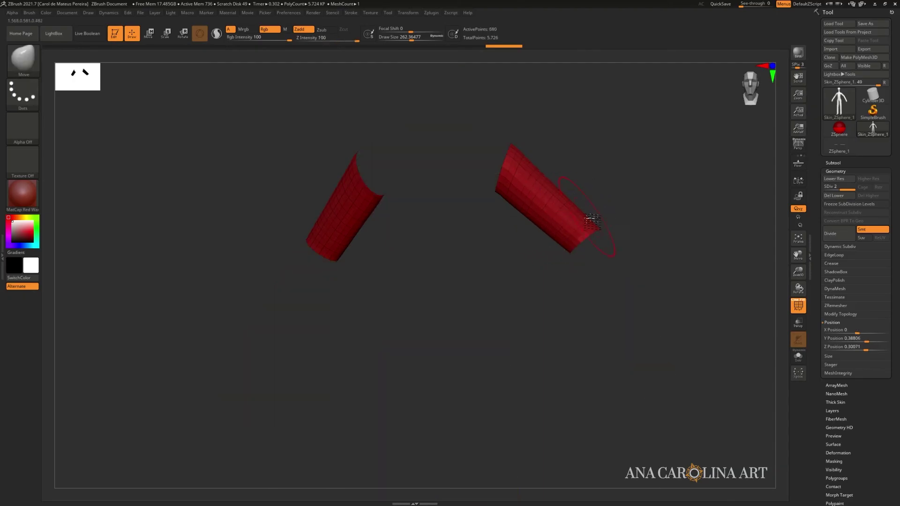
left_click(608, 205, "ctrl+shift")
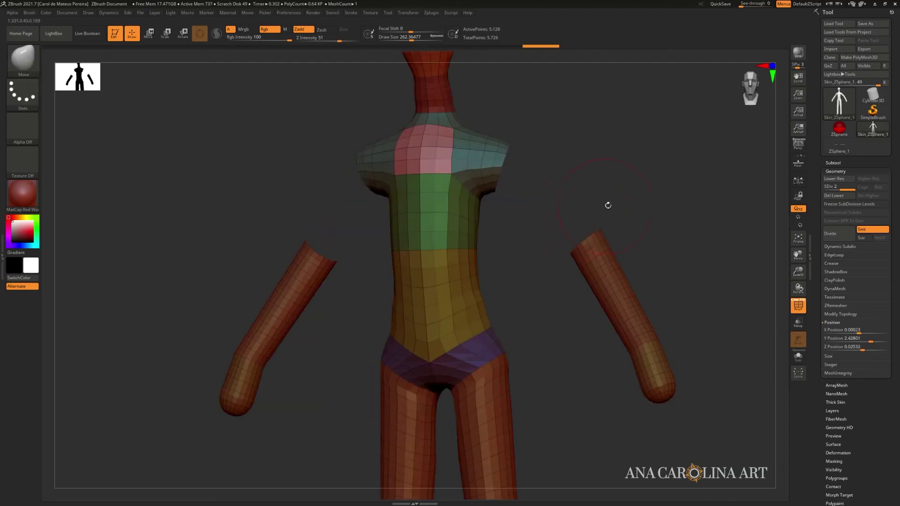
left_click(614, 216, "ctrl+shift")
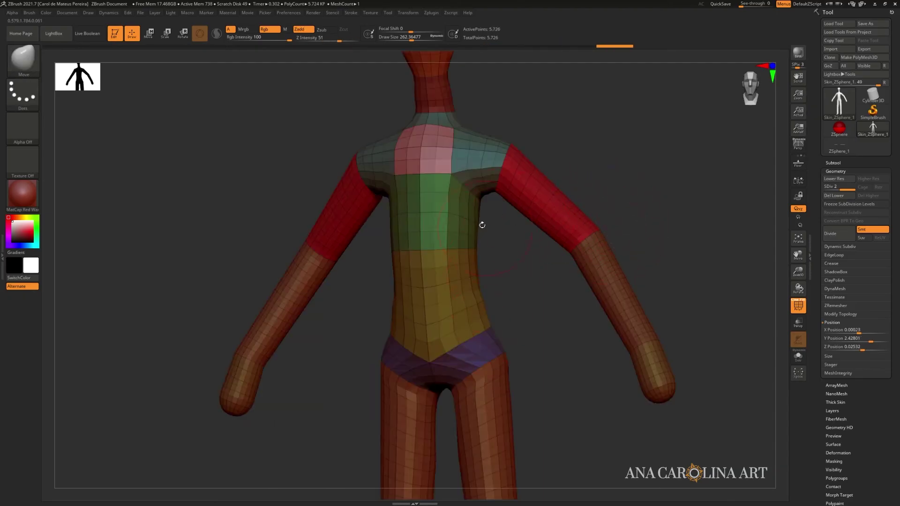
Pull the sides of the ribcage outward with the Move brush to widen the torso above the waist.
left_click_drag(479, 225, 483, 189)
left_click_drag(478, 246, 482, 255)
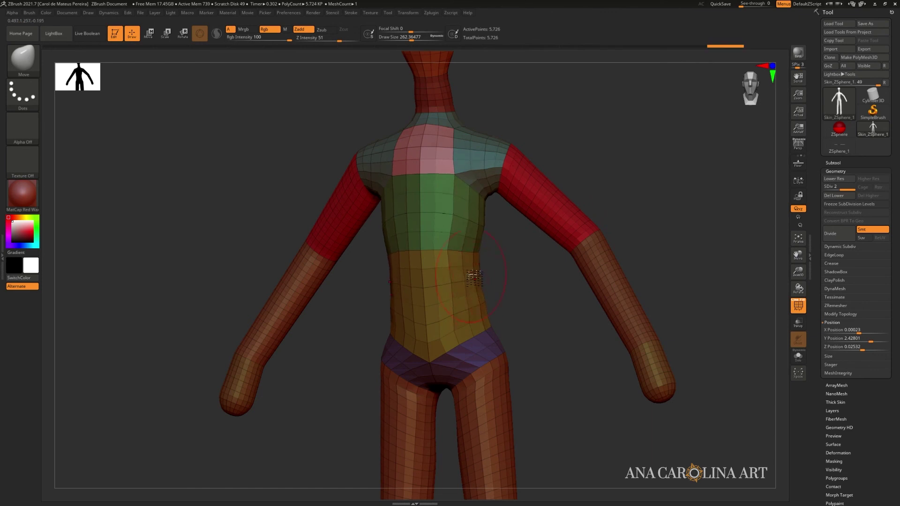